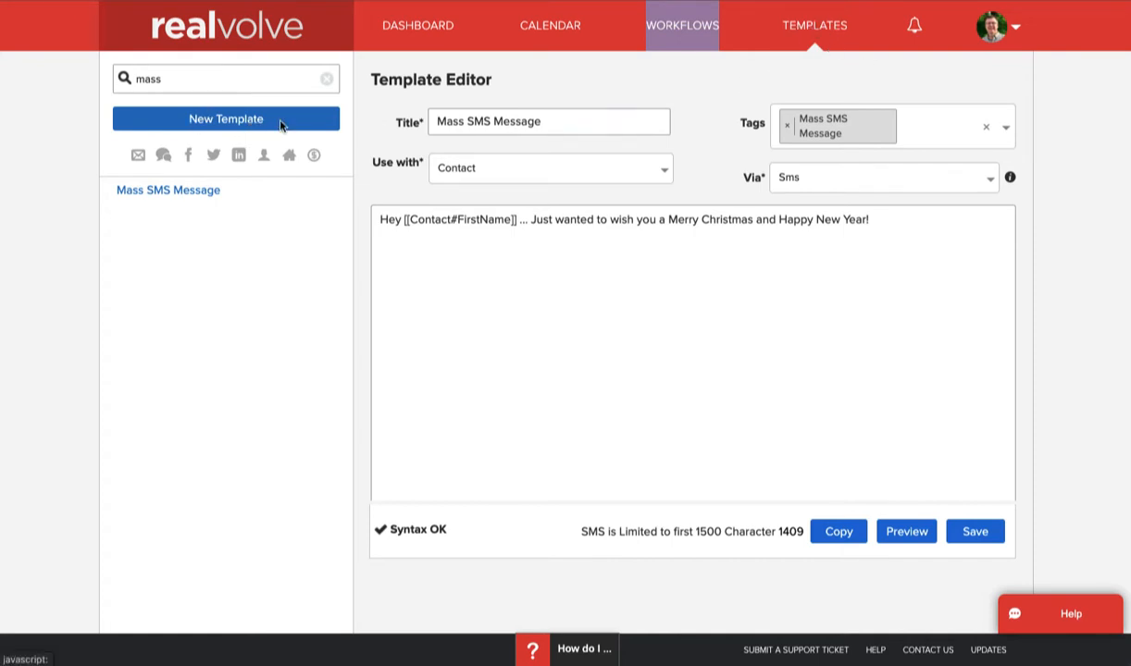
# Step: Check the Via options of the Mass SMS Message template, keep Sms, and save the template
pyautogui.click(431, 124)
pyautogui.click(853, 183)
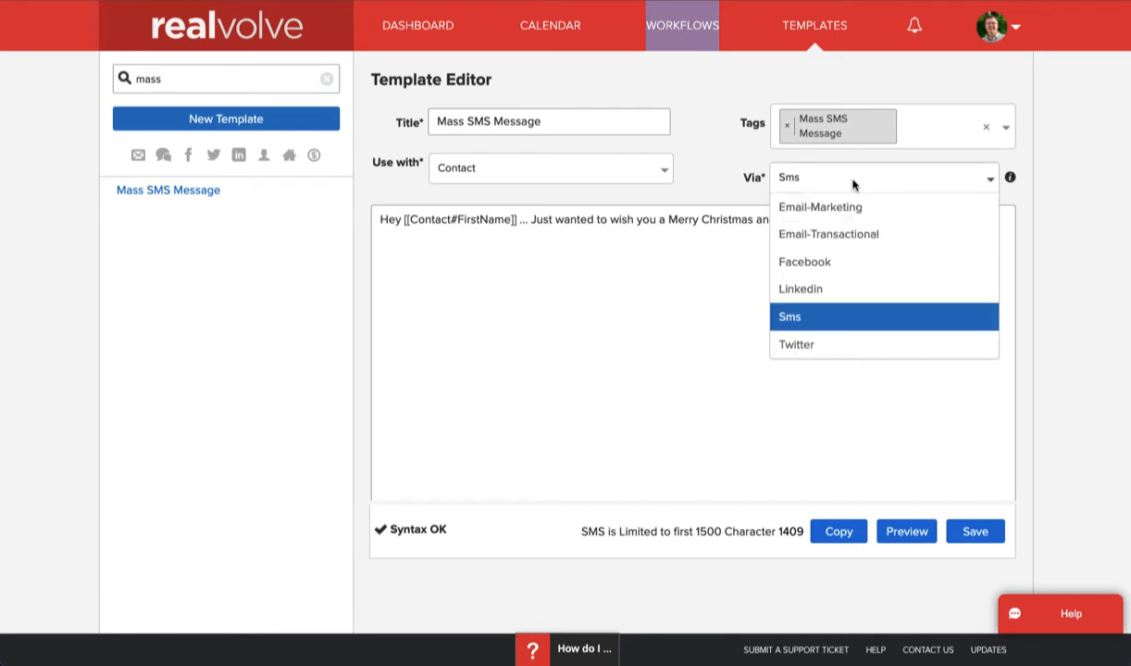
pyautogui.click(856, 185)
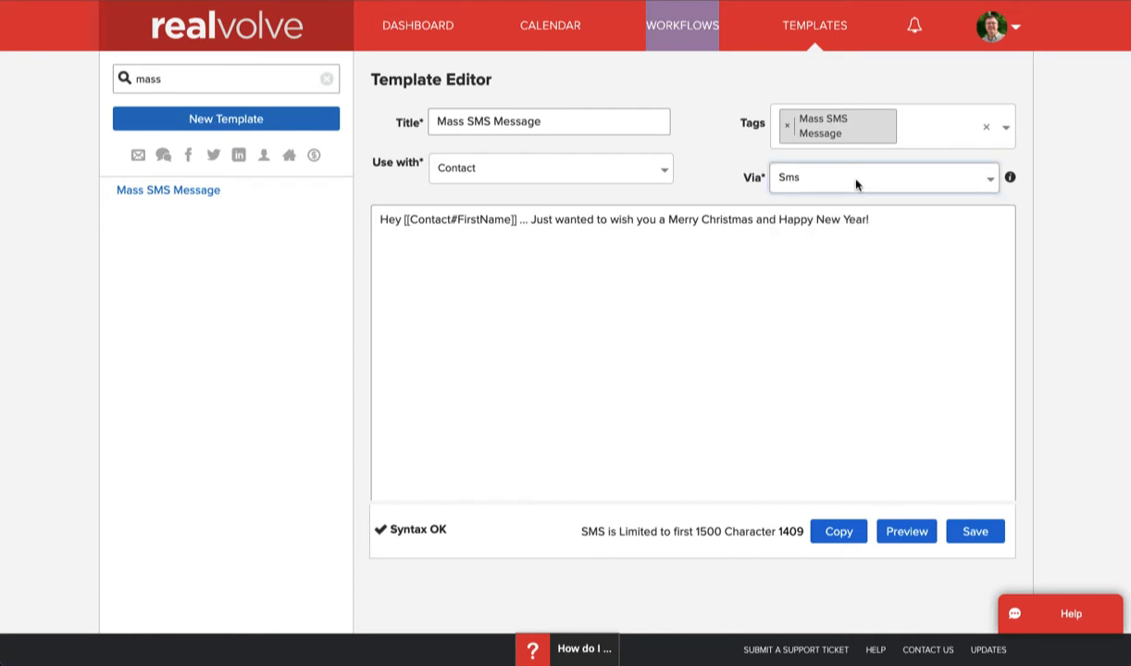
pyautogui.click(530, 323)
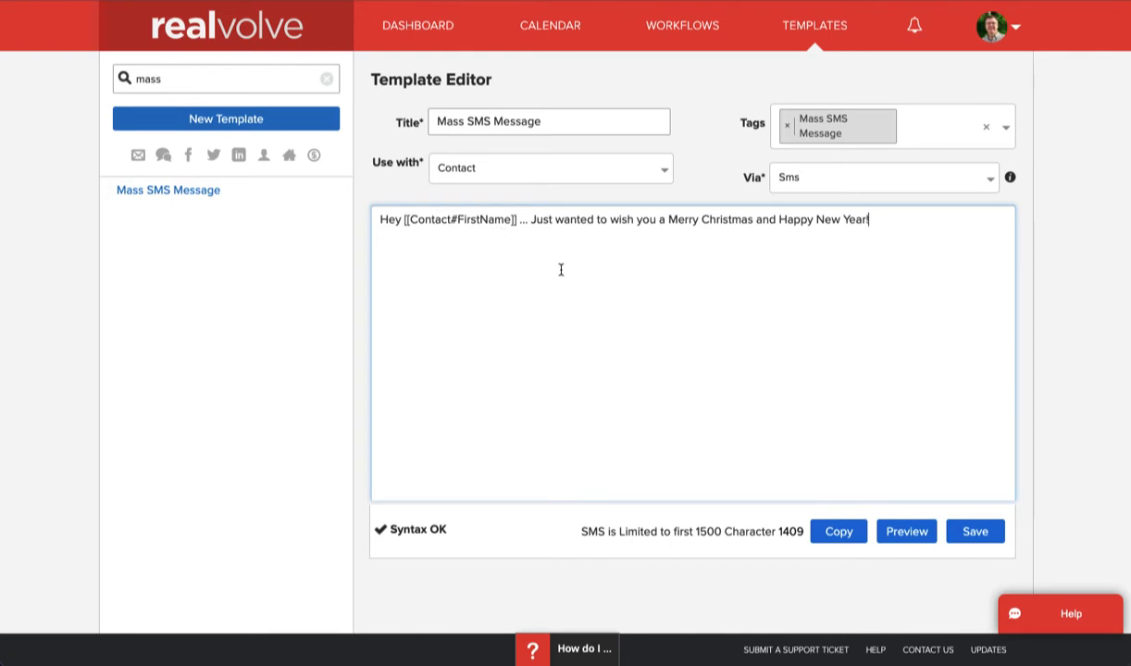
pyautogui.click(977, 533)
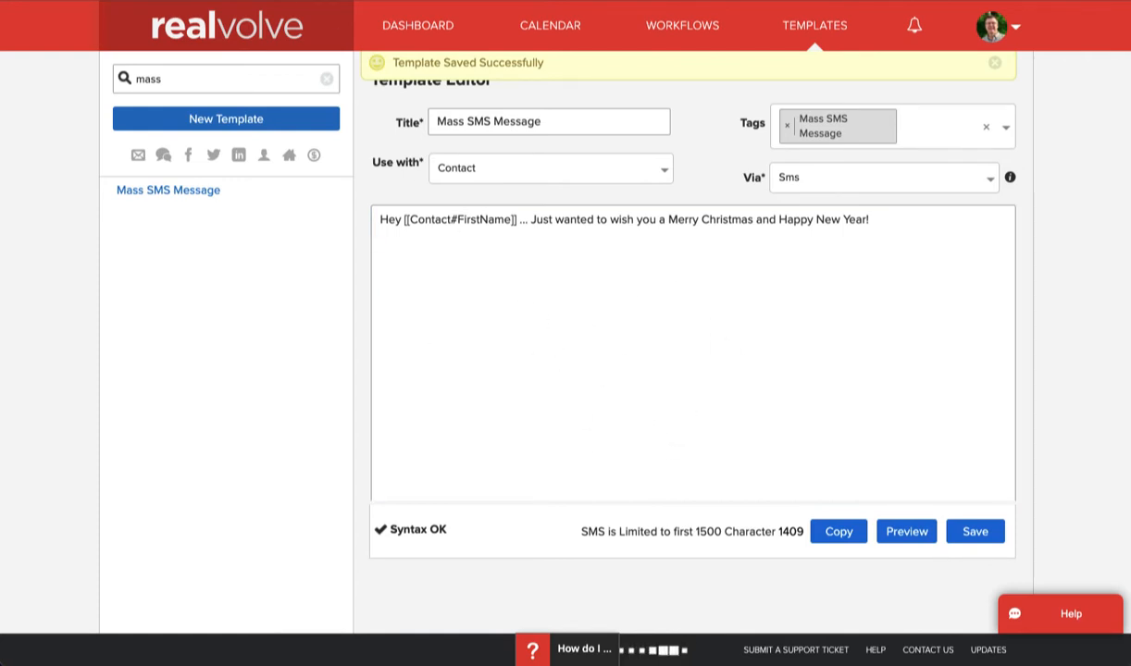
# Step: Create a new workflow titled "Mass SMS Message" for use with Contact
pyautogui.click(464, 228)
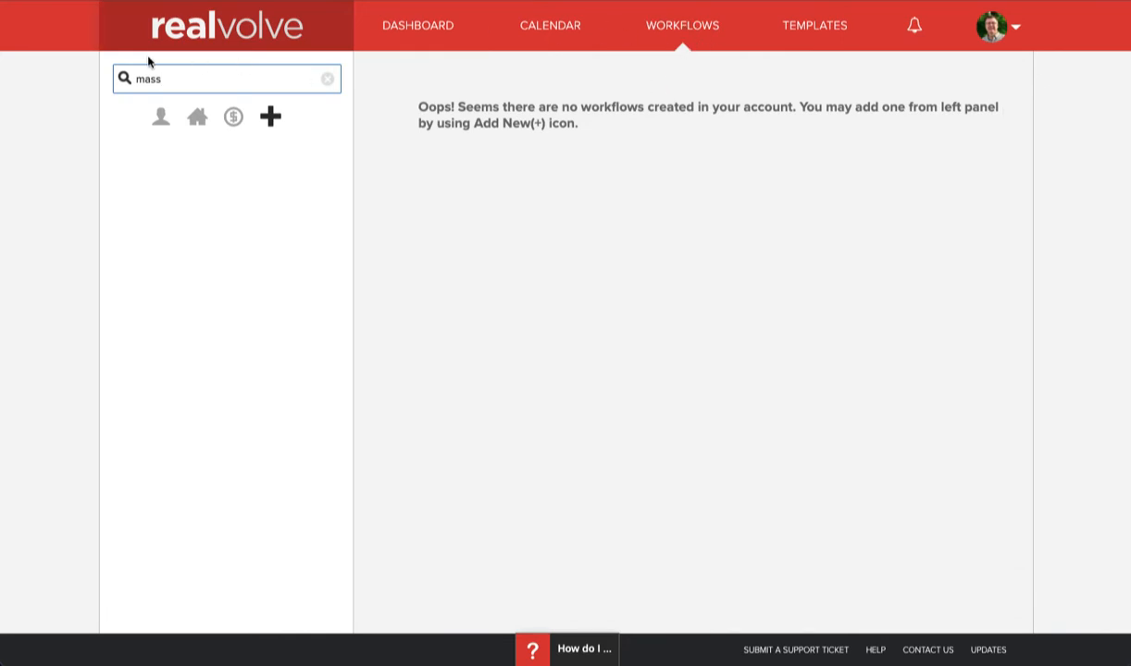
pyautogui.click(268, 123)
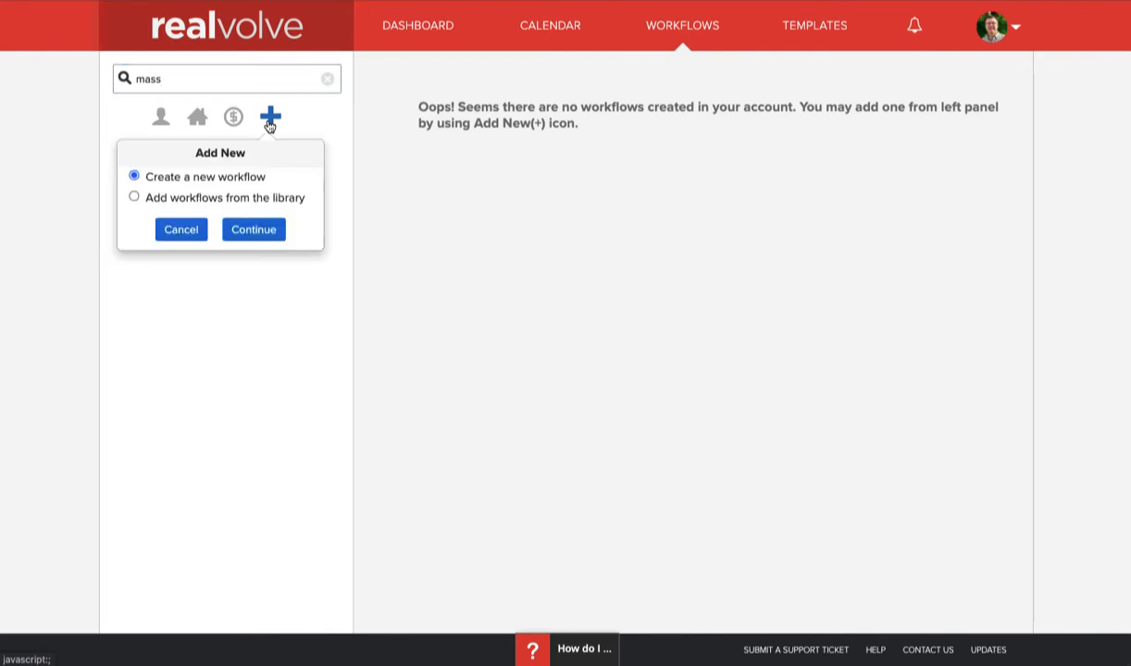
pyautogui.click(254, 230)
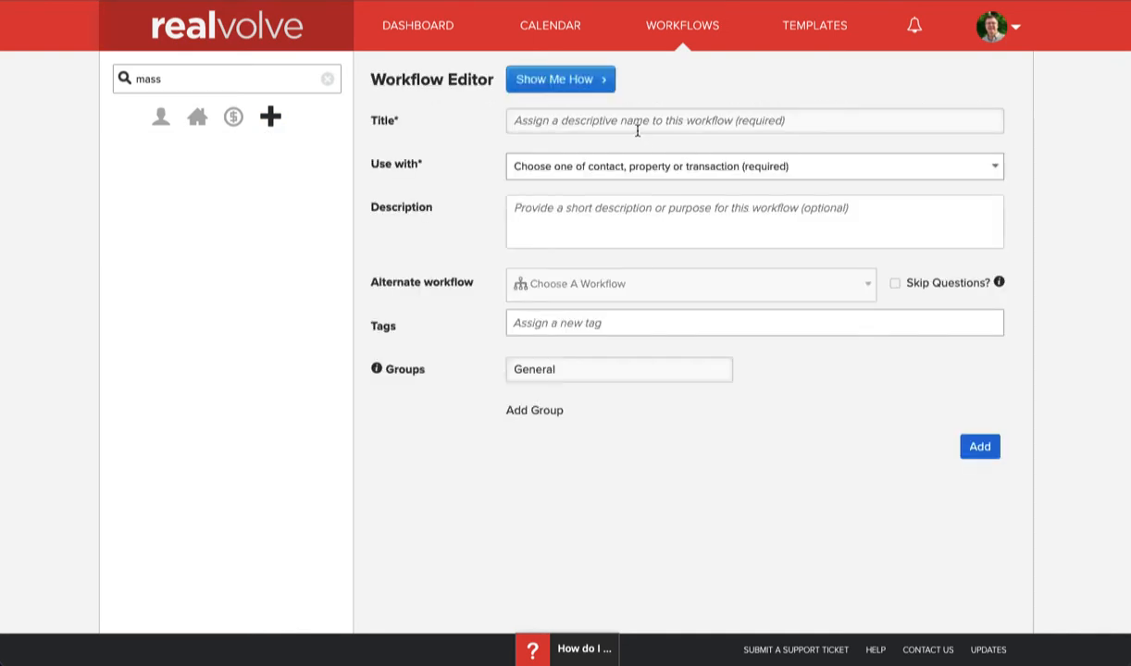
pyautogui.write('Mass')
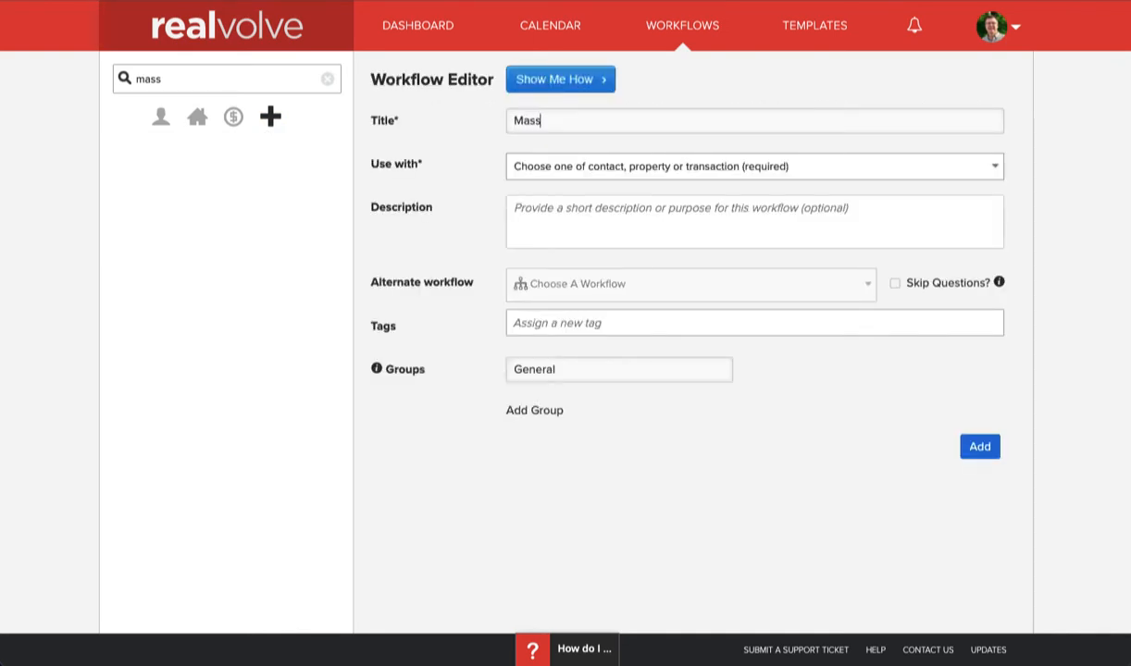
pyautogui.write(' SMS Message')
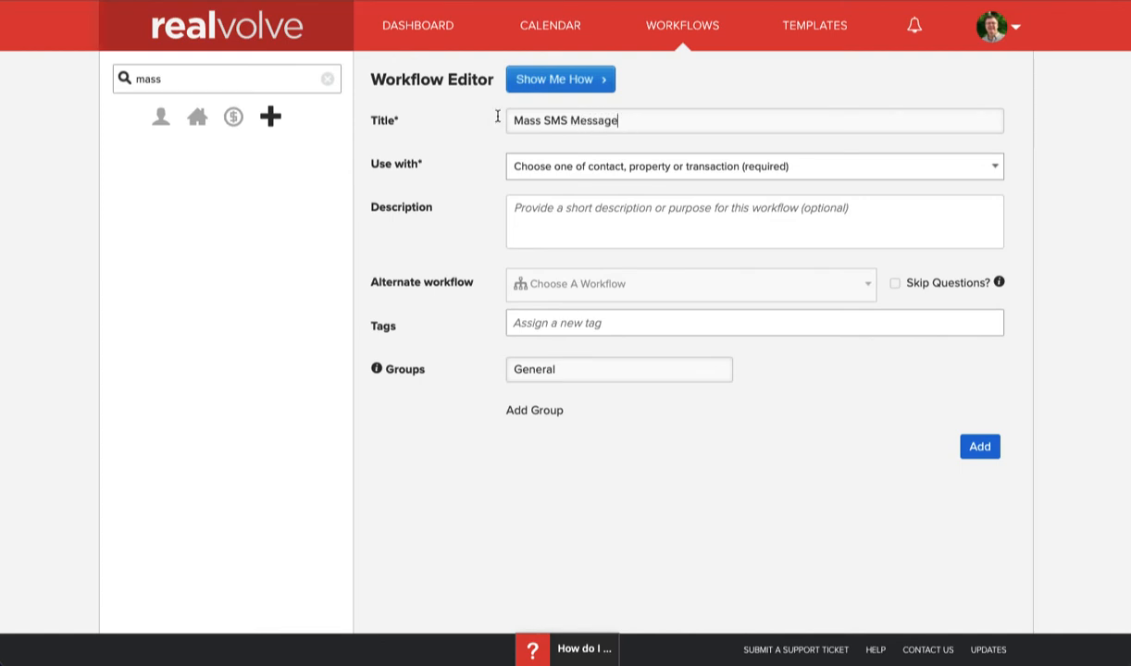
pyautogui.click(606, 169)
pyautogui.click(571, 211)
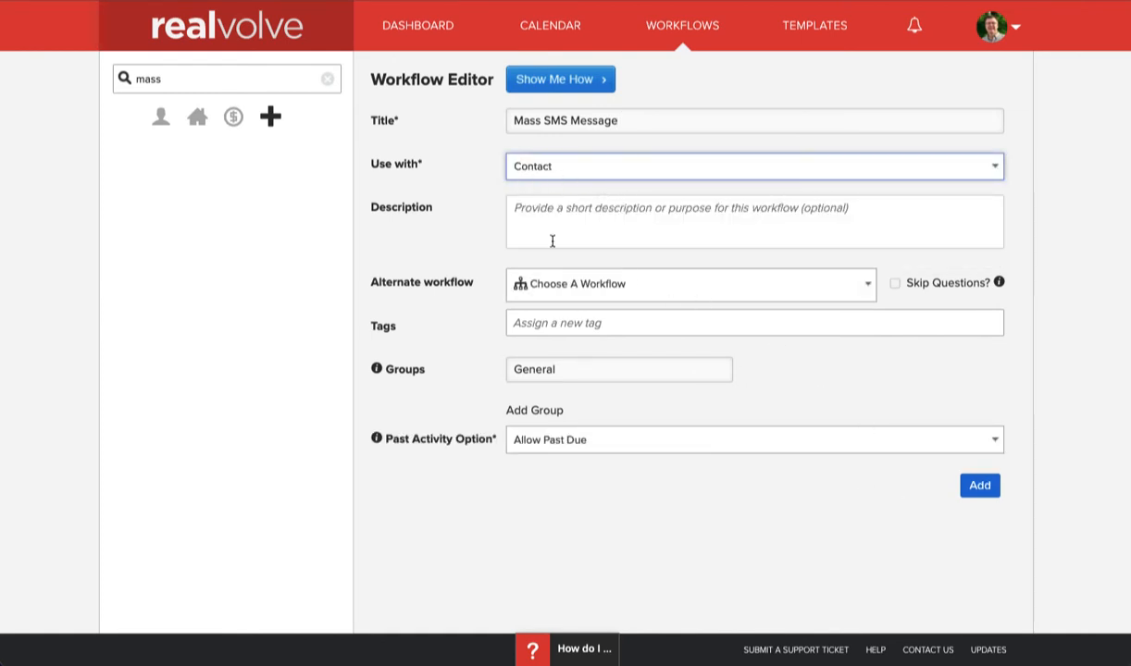
pyautogui.click(979, 486)
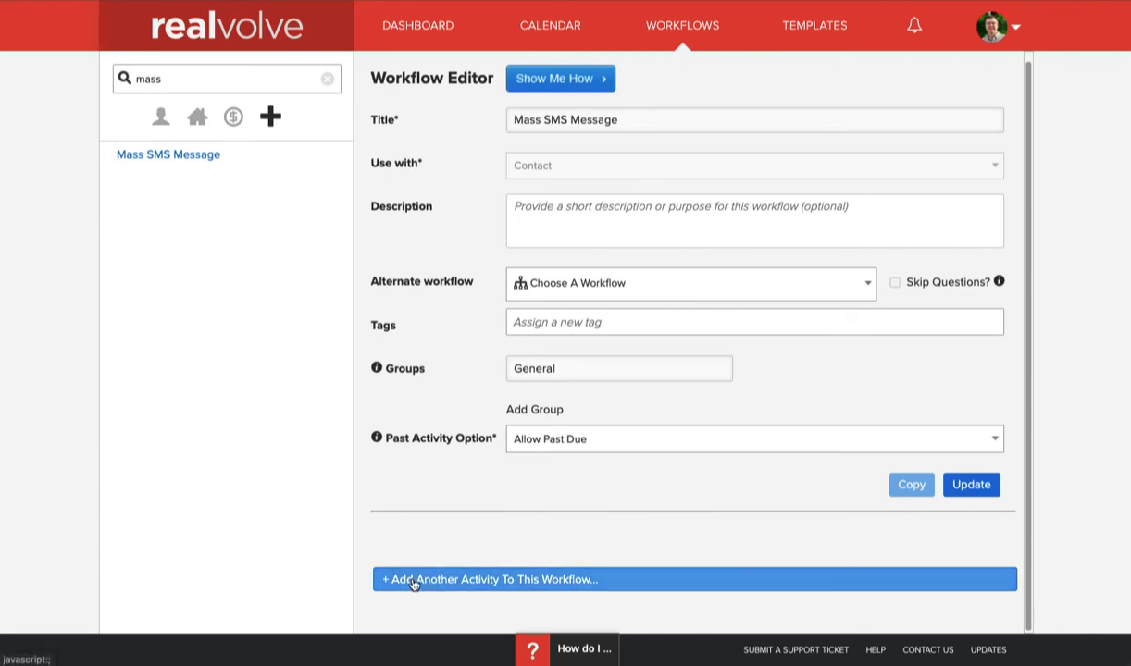
# Step: Start a new activity in the Mass SMS Message workflow, titled "Send Mass SMS Message"
pyautogui.click(508, 581)
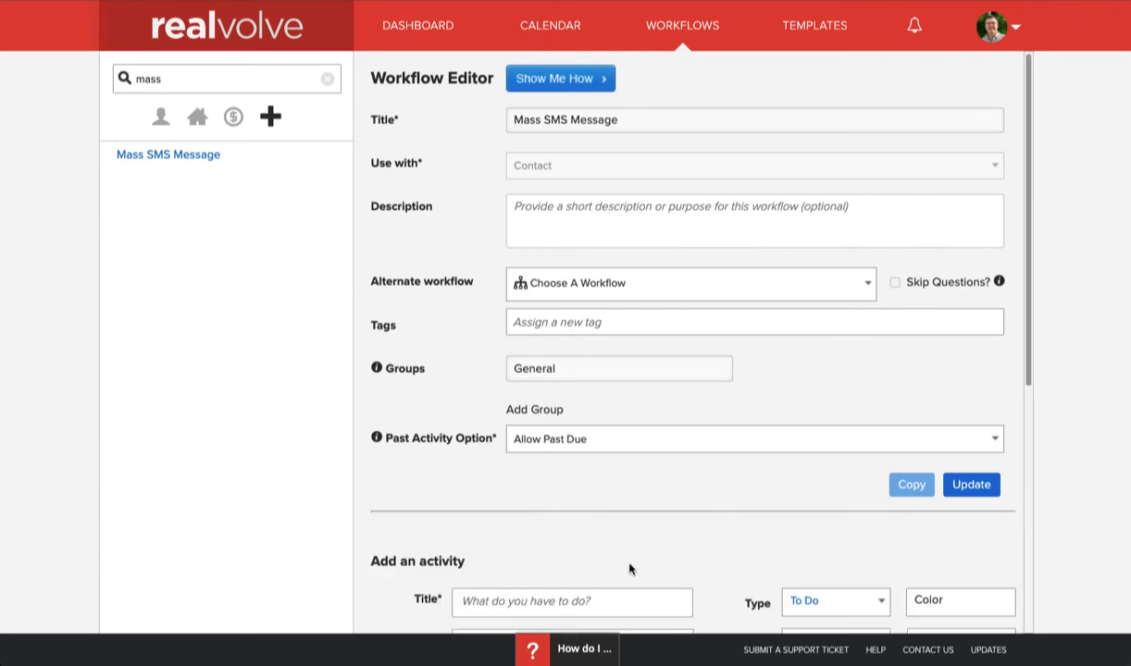
pyautogui.scroll(-2, 629, 569)
pyautogui.scroll(-2, 647, 537)
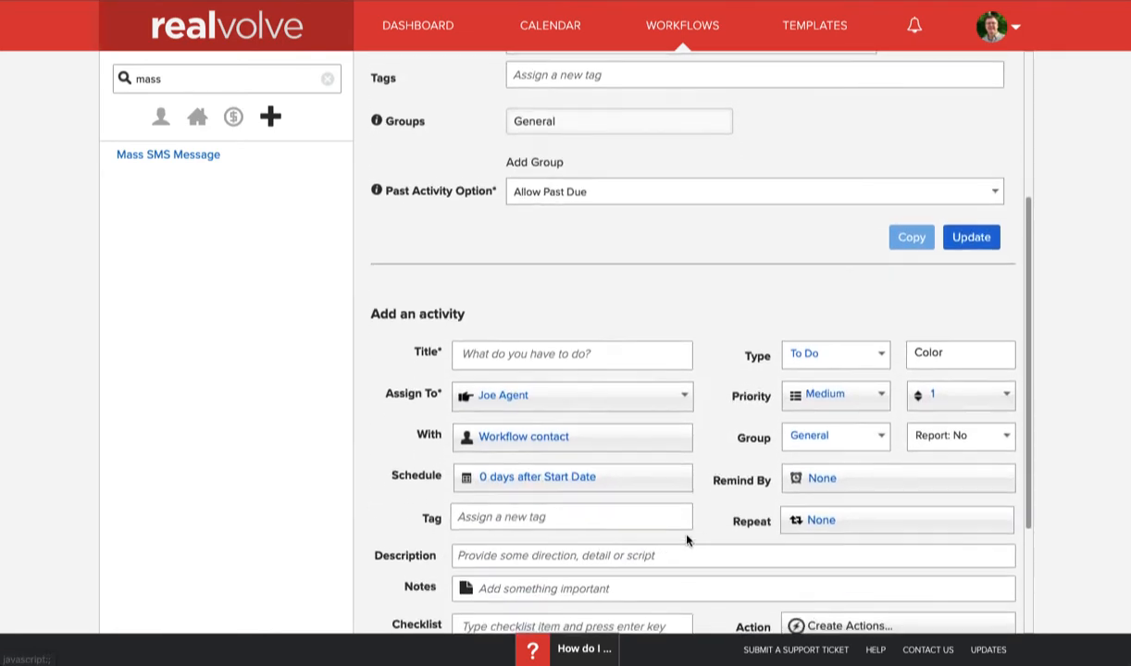
pyautogui.click(511, 320)
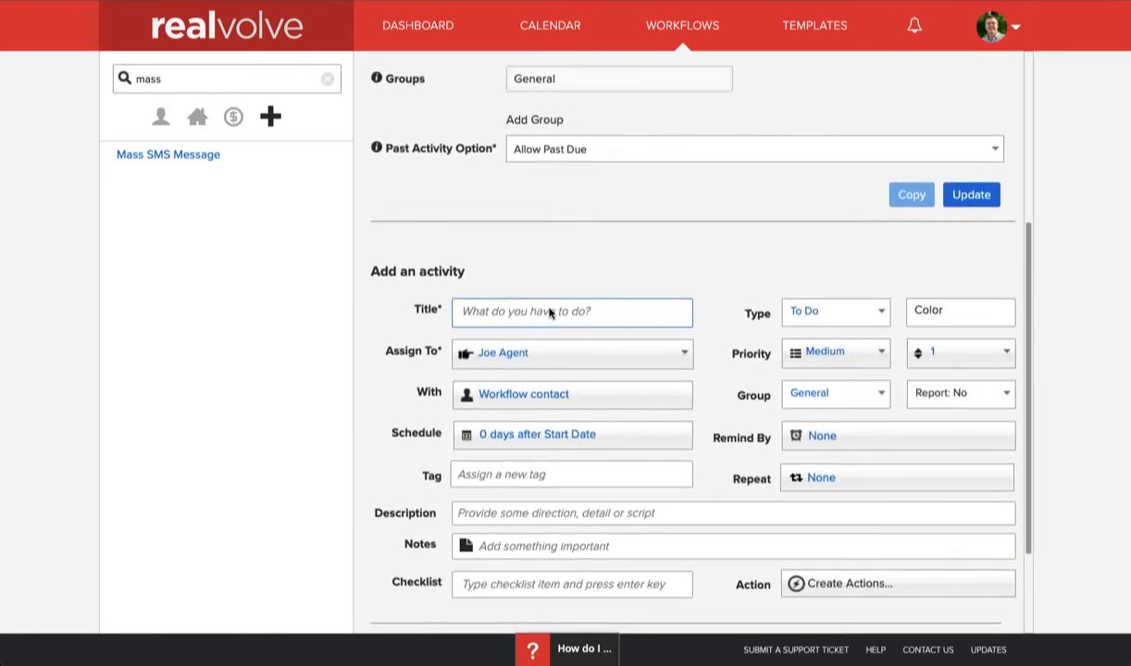
pyautogui.scroll(-3, 561, 305)
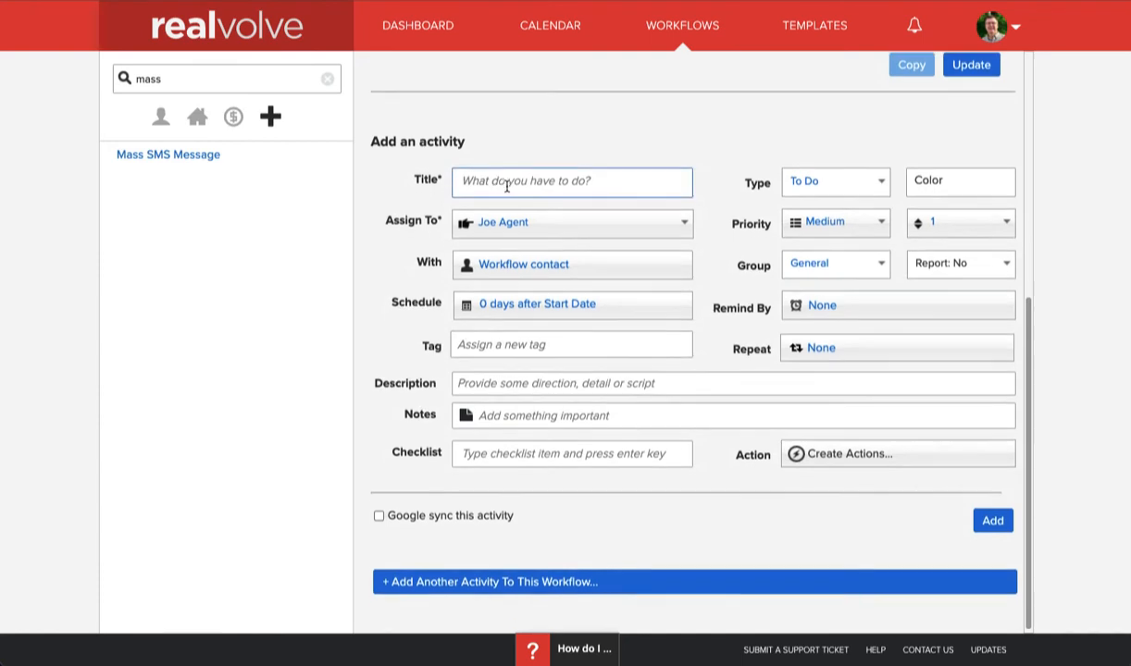
pyautogui.write('Send ')
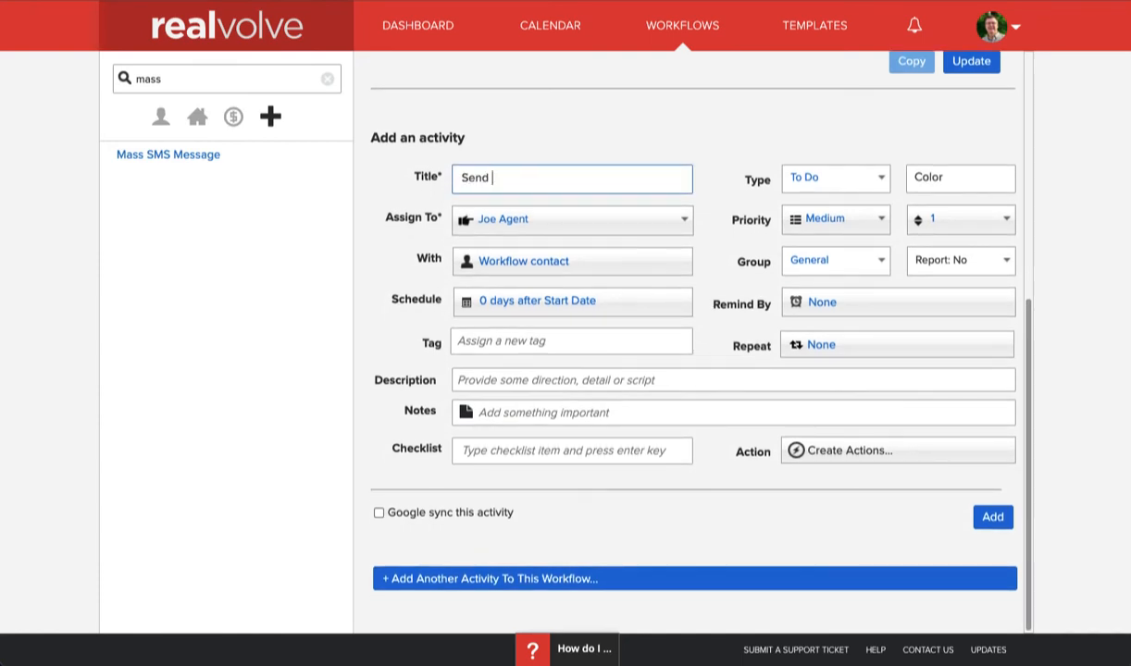
pyautogui.write('Mass SMS Message')
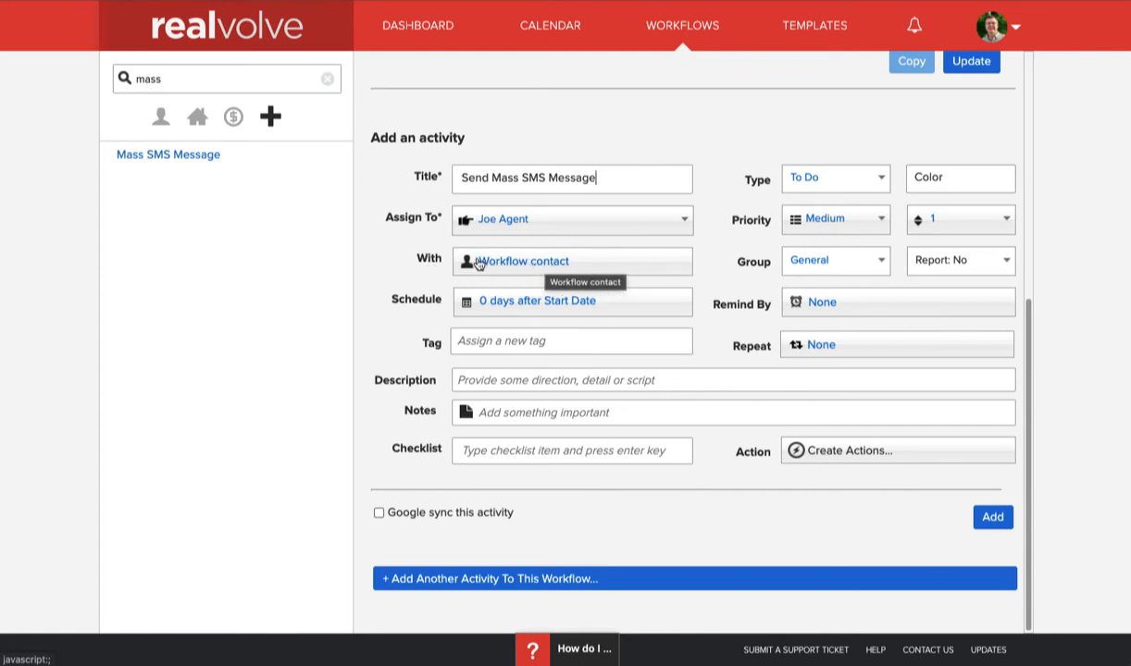
# Step: Set the activity to apply with contacts tagged with any of "Mass SMS Message" and make its type Text
pyautogui.click(550, 264)
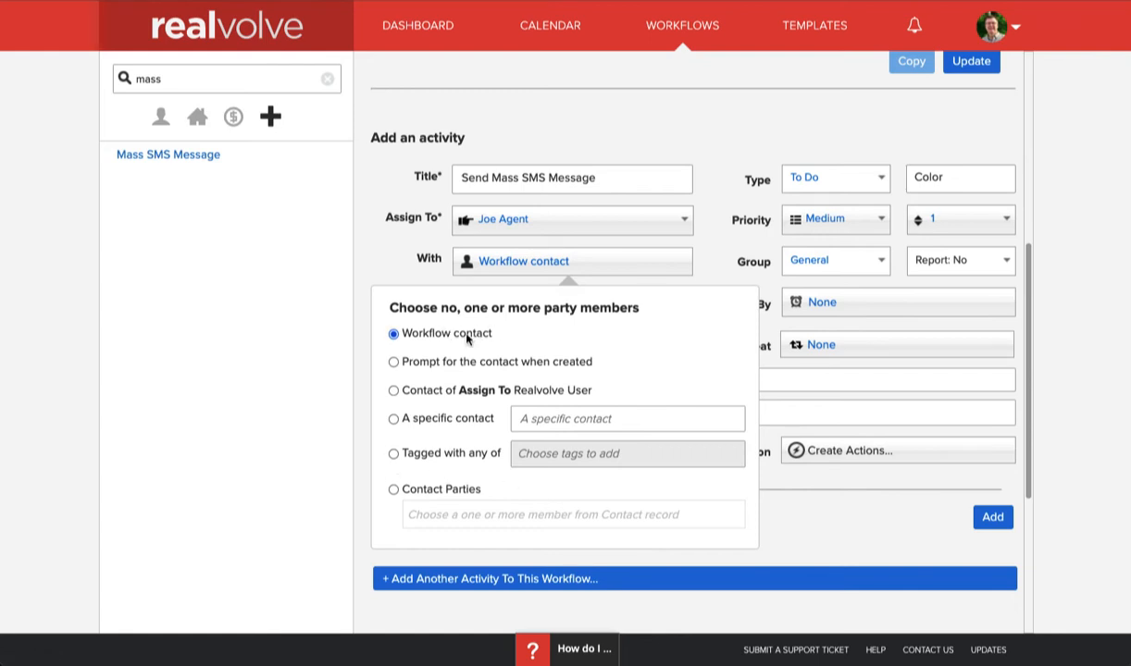
pyautogui.click(394, 454)
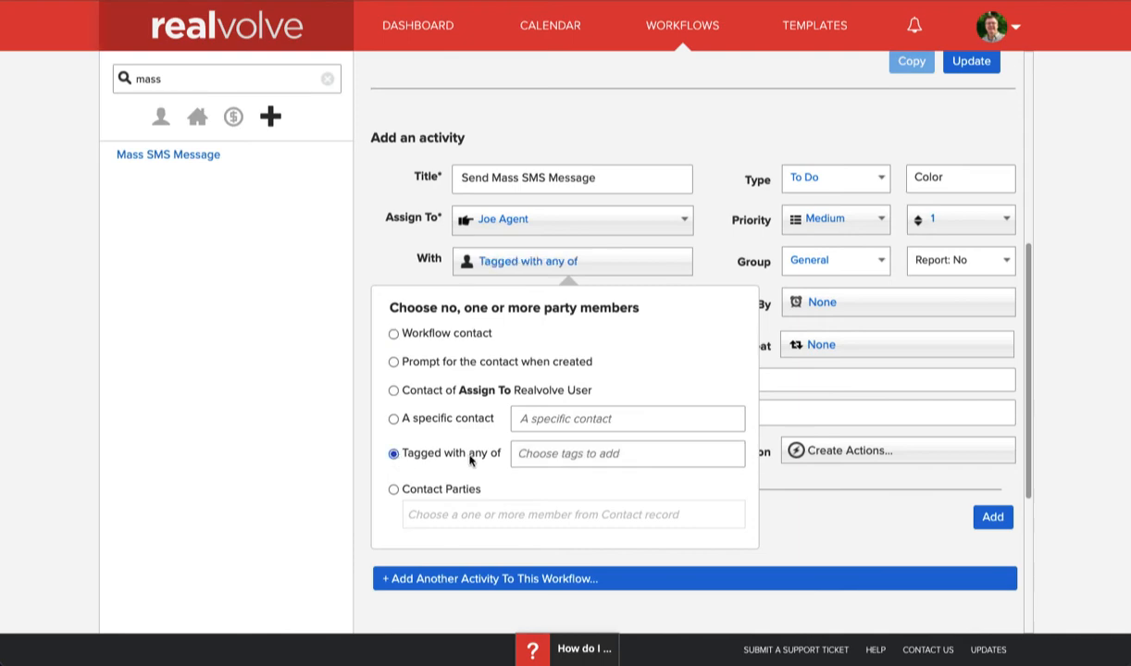
pyautogui.moveTo(405, 456)
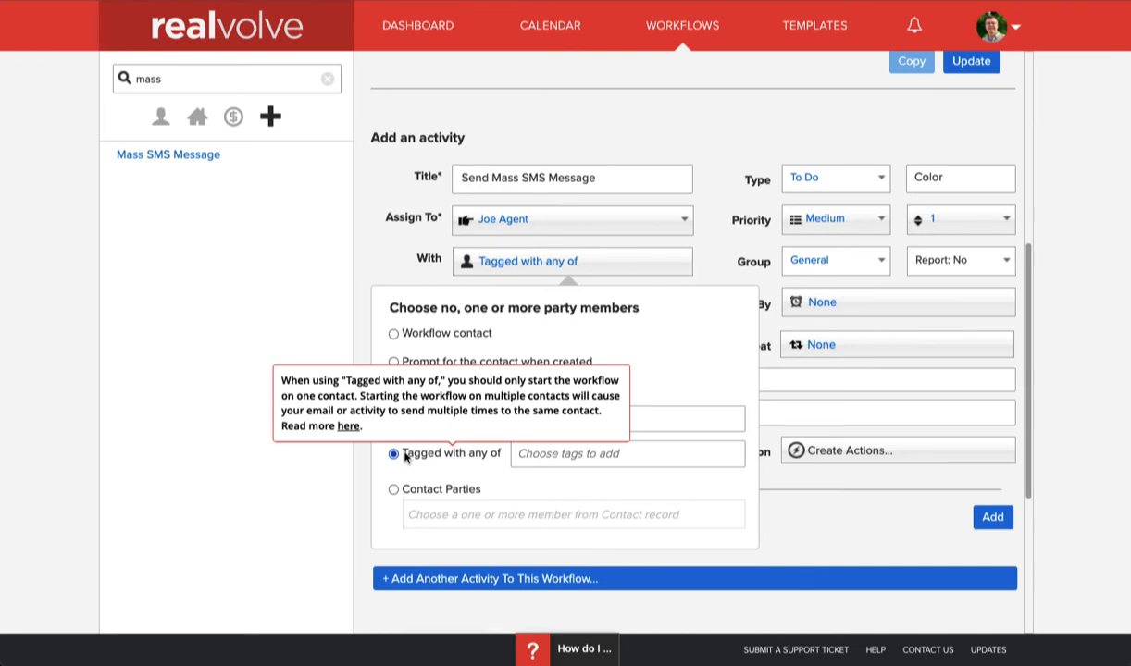
pyautogui.click(538, 456)
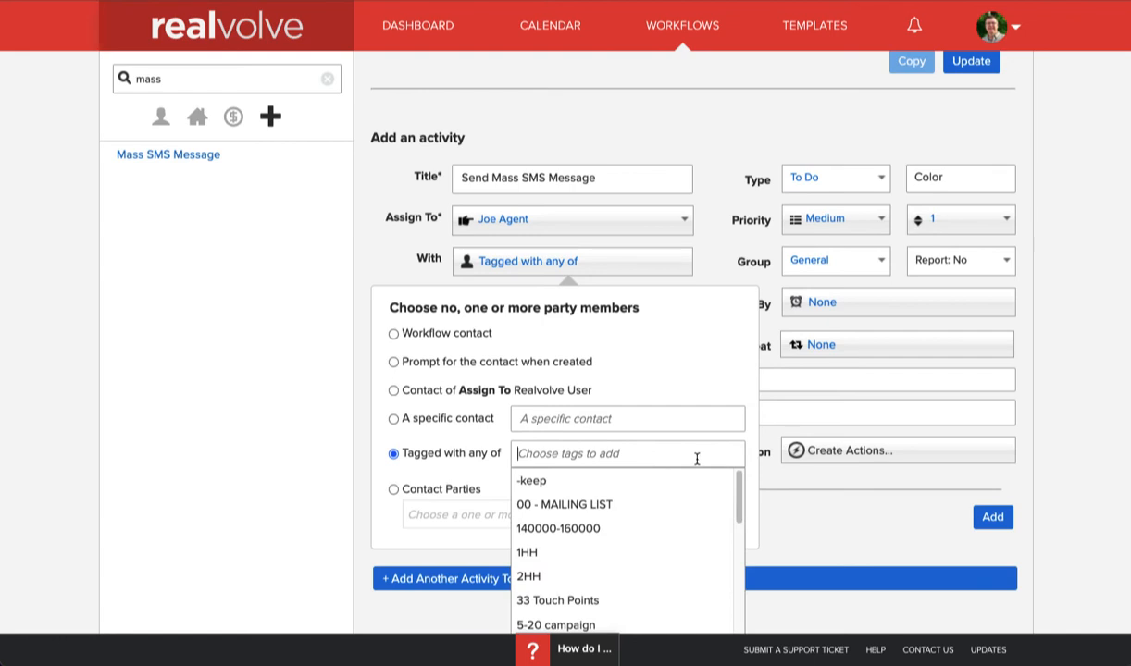
pyautogui.write('mass')
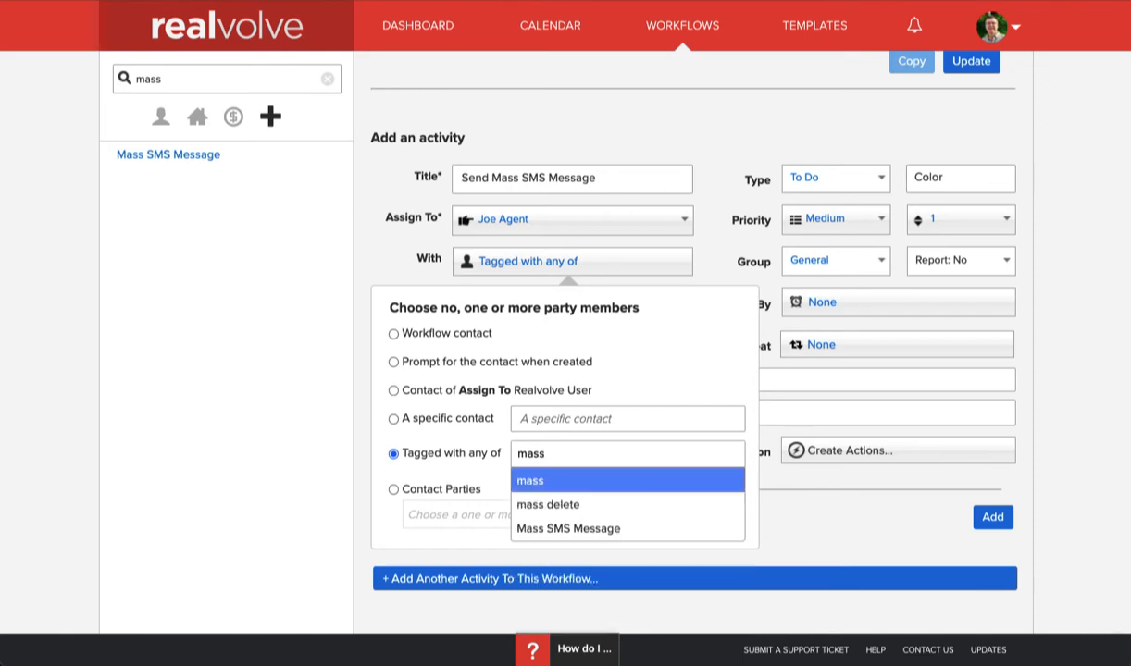
pyautogui.click(635, 535)
pyautogui.click(712, 239)
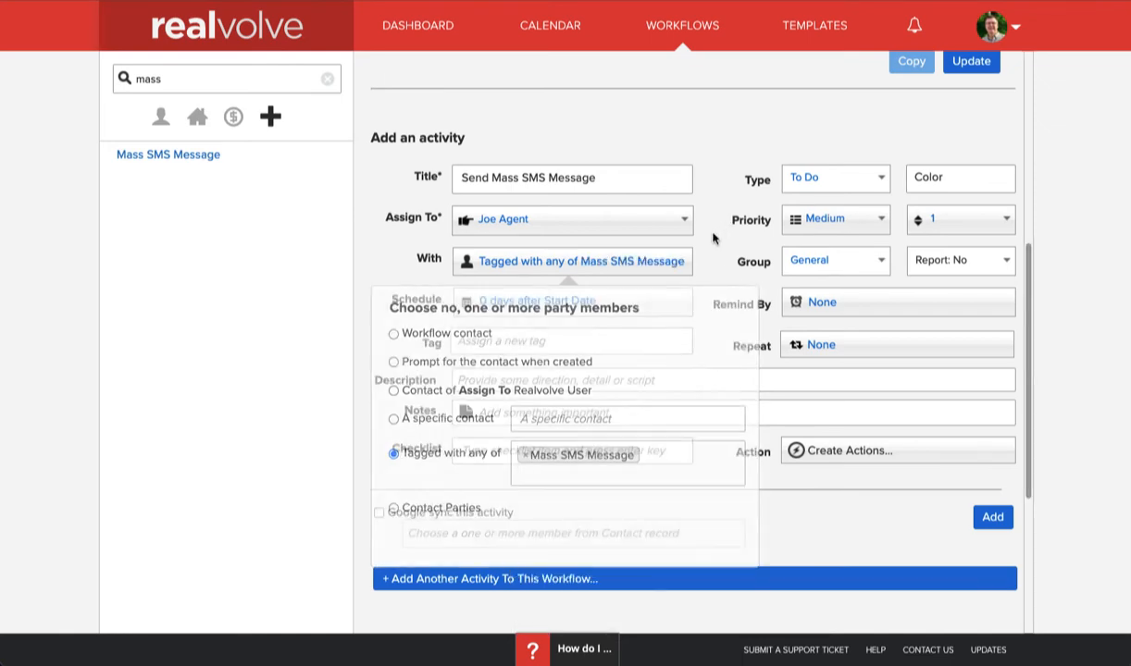
pyautogui.click(599, 263)
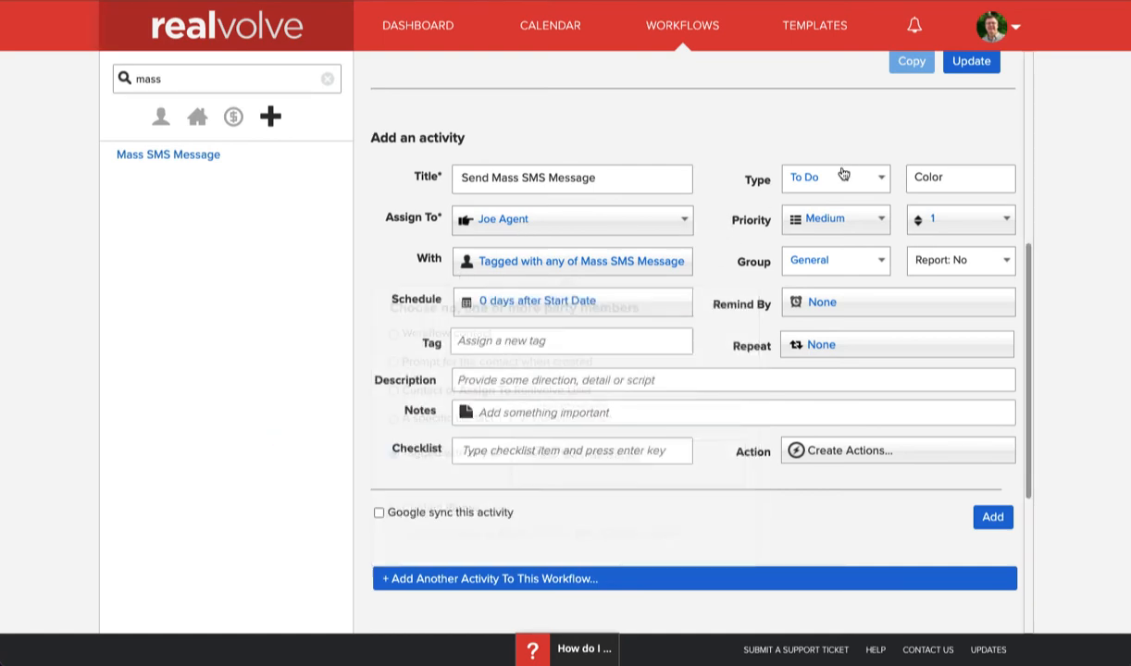
pyautogui.click(842, 180)
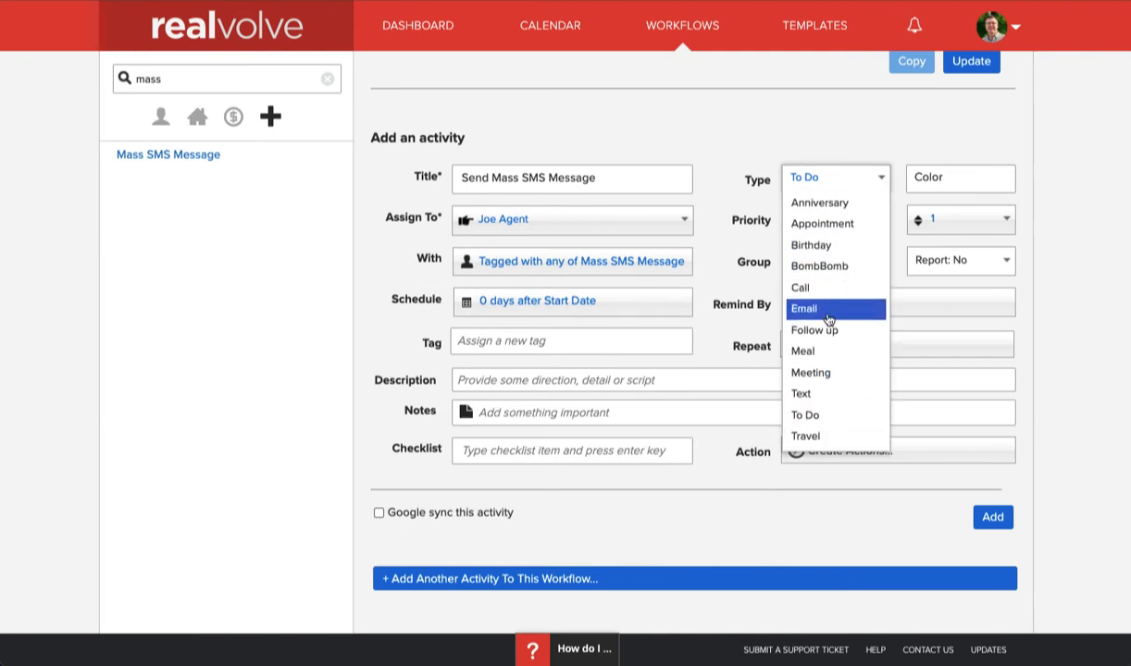
pyautogui.click(813, 394)
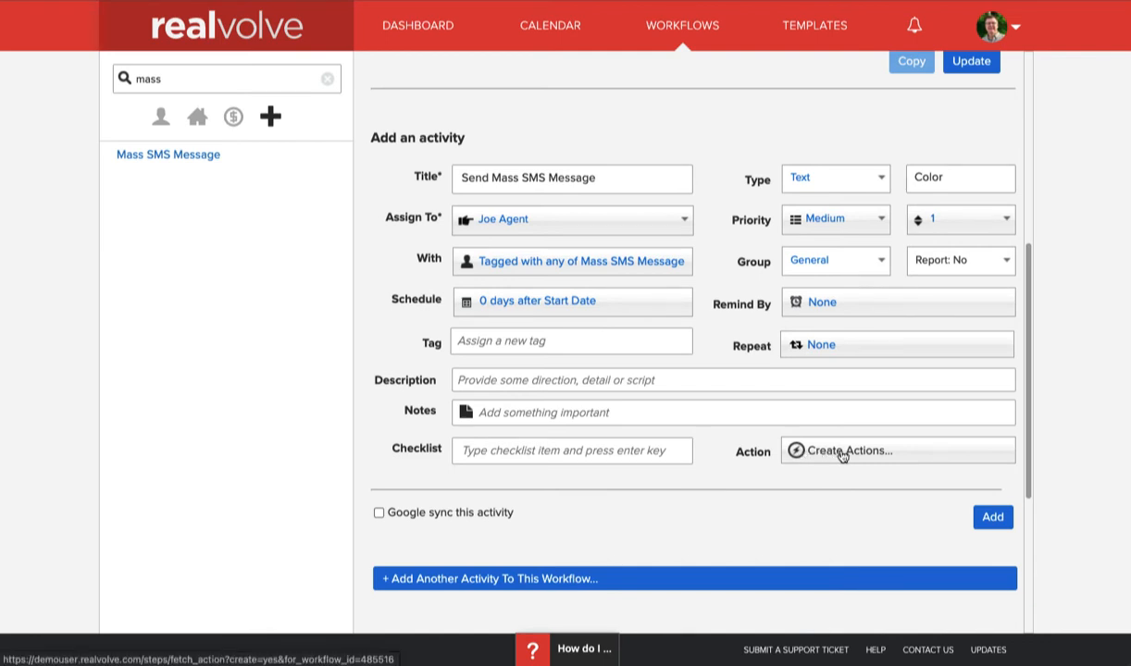
# Step: Start creating an action for the activity, titled "Send Mass SMS Message"
pyautogui.click(842, 454)
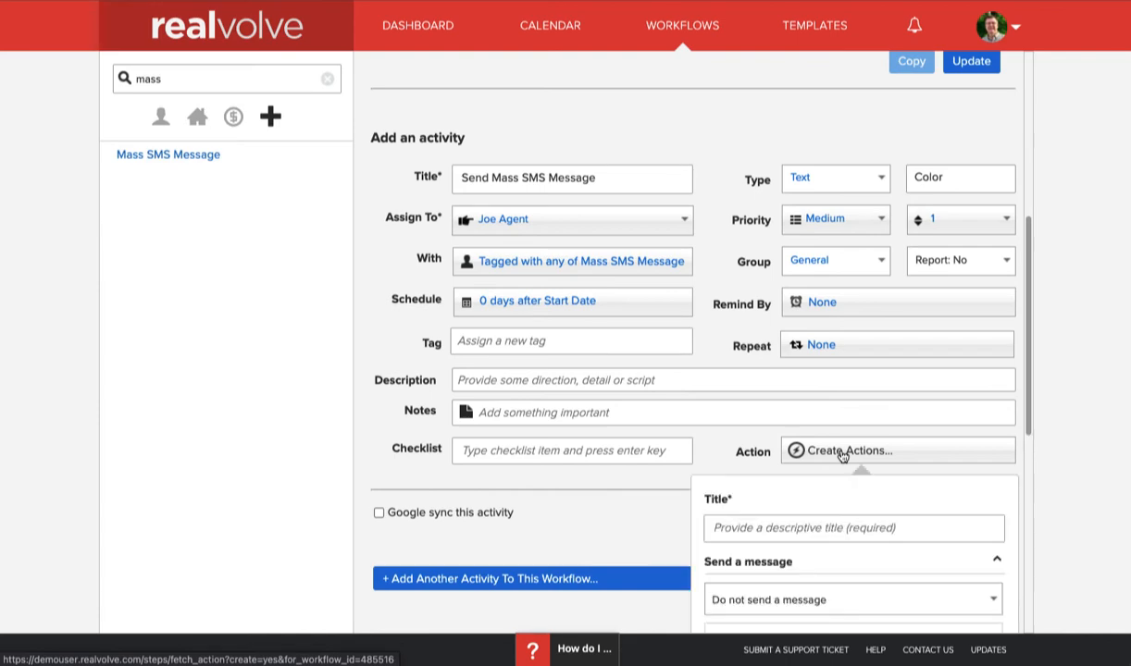
pyautogui.scroll(-4, 842, 454)
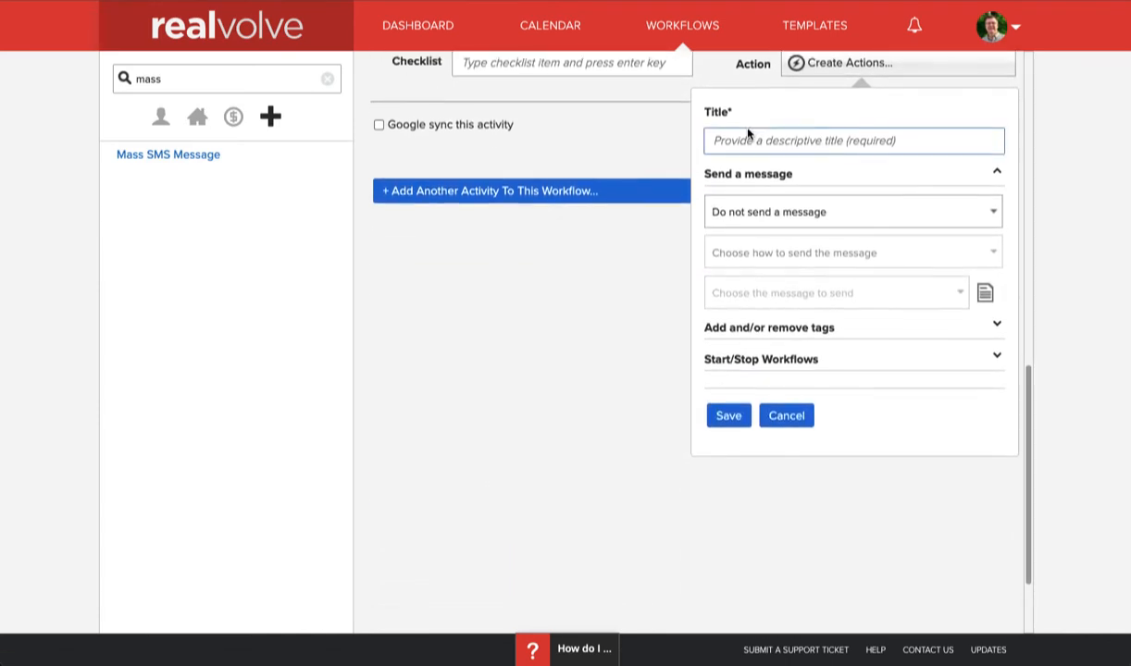
pyautogui.click(746, 136)
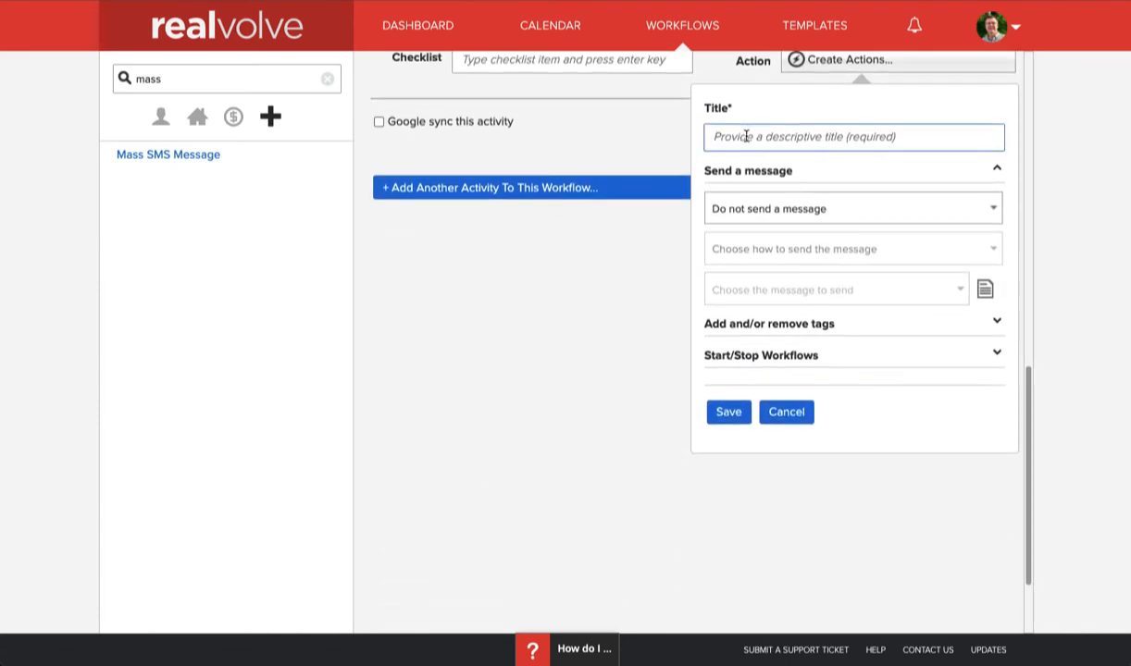
pyautogui.write('Send')
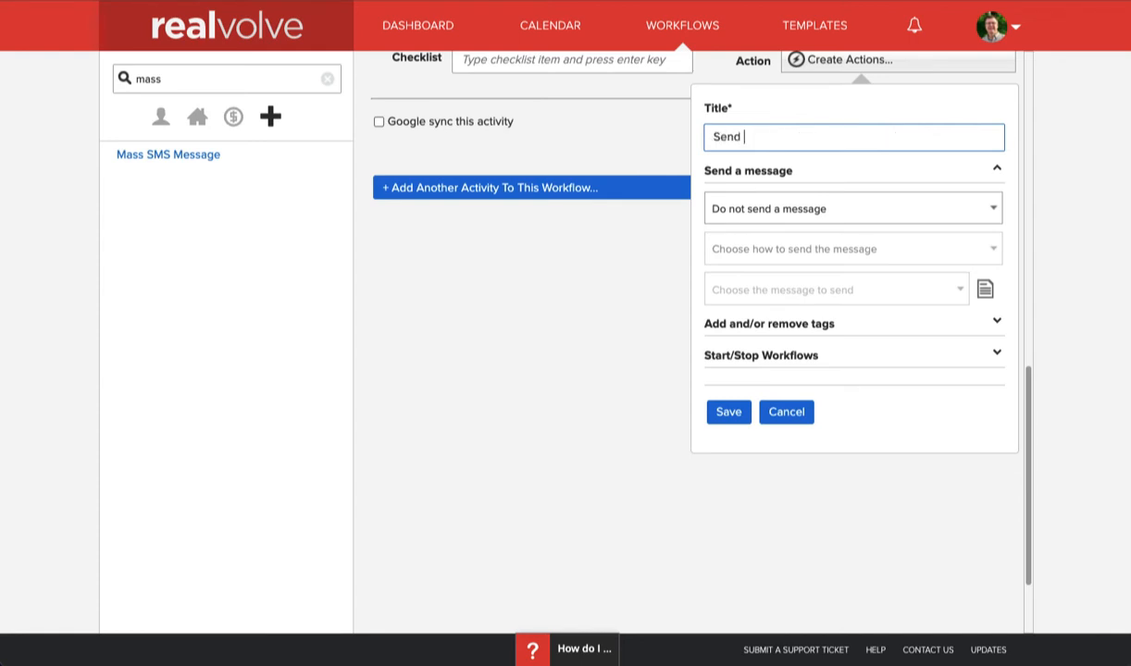
pyautogui.write(' Mass SMS Message')
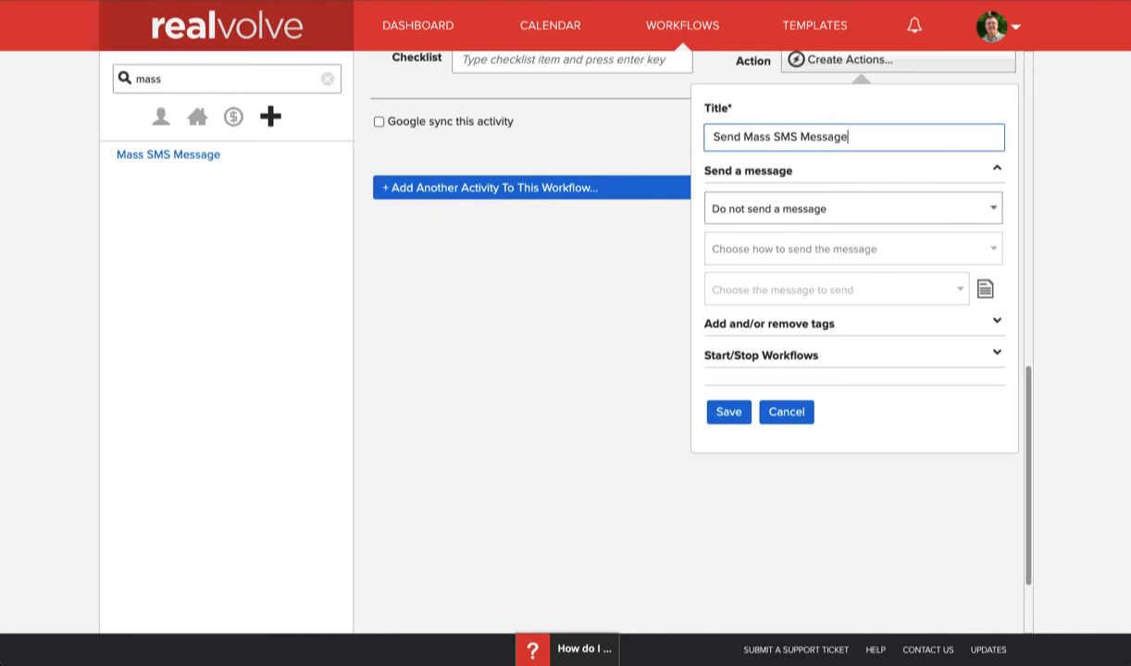
# Step: Set the action to send immediately and to send a SMS message
pyautogui.press('Tab')
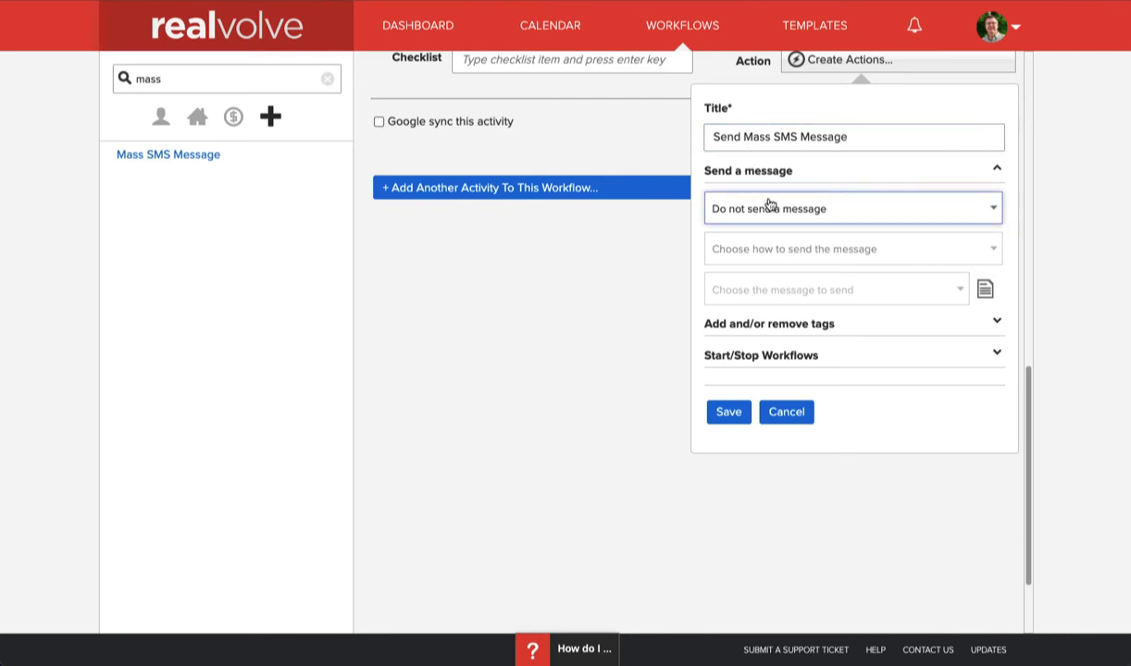
pyautogui.click(784, 219)
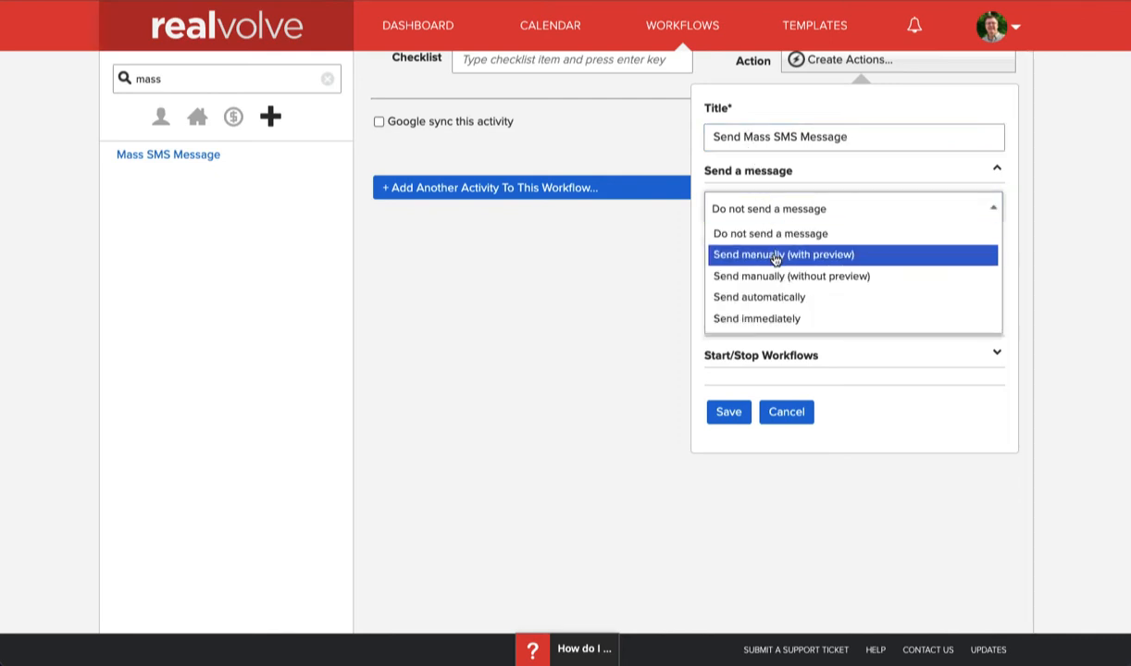
pyautogui.click(751, 318)
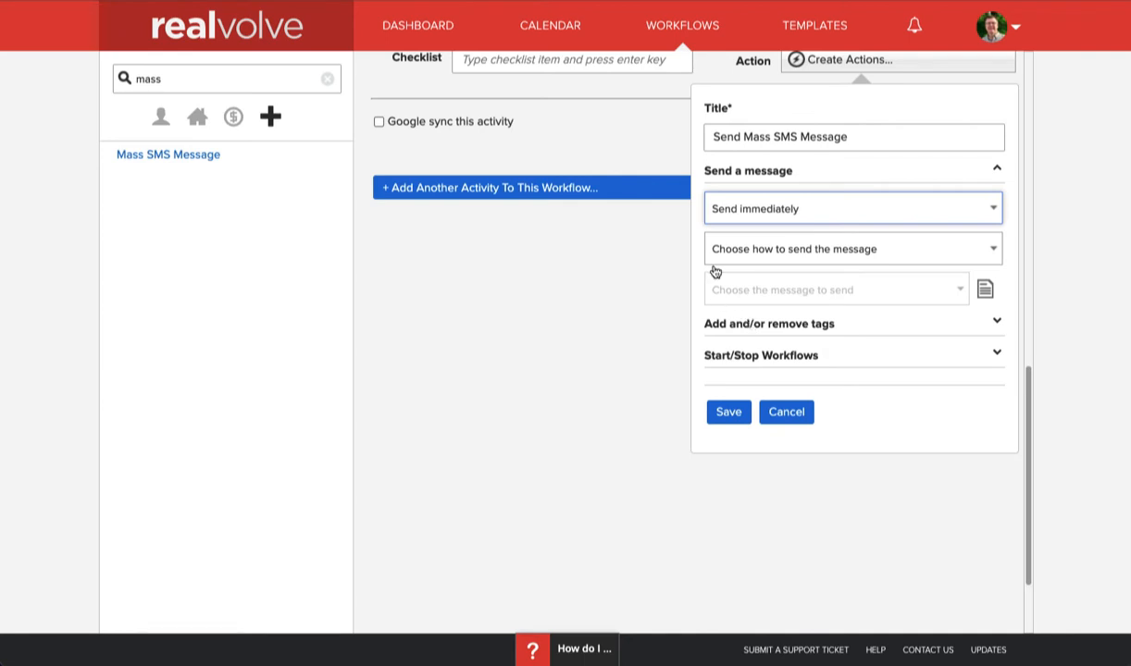
pyautogui.click(765, 208)
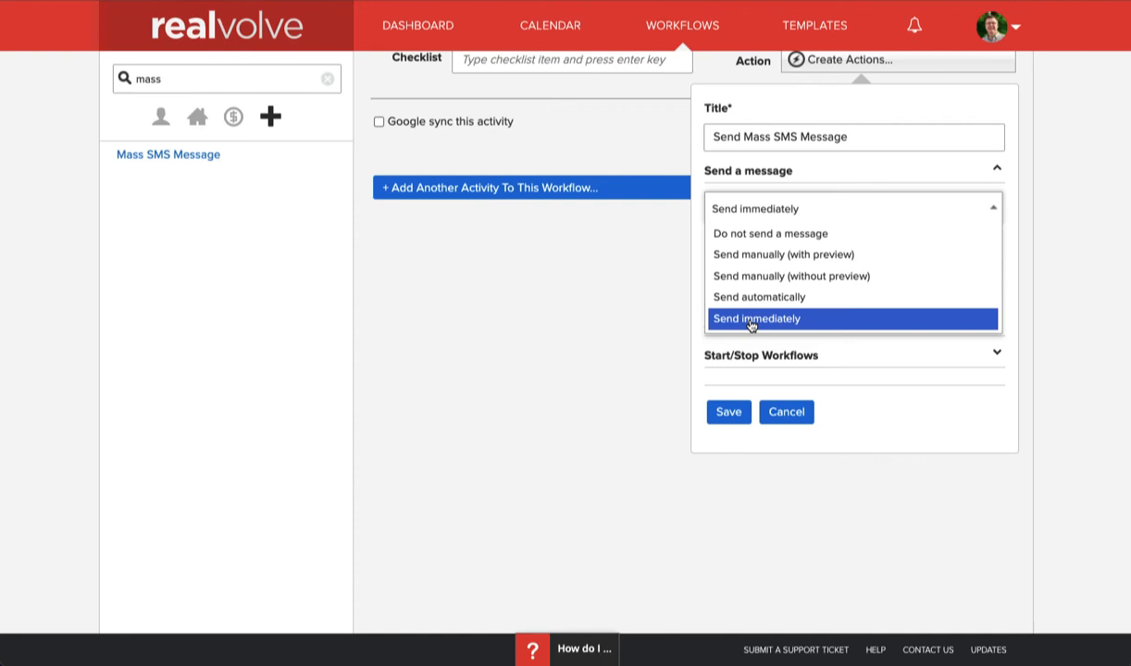
pyautogui.click(751, 318)
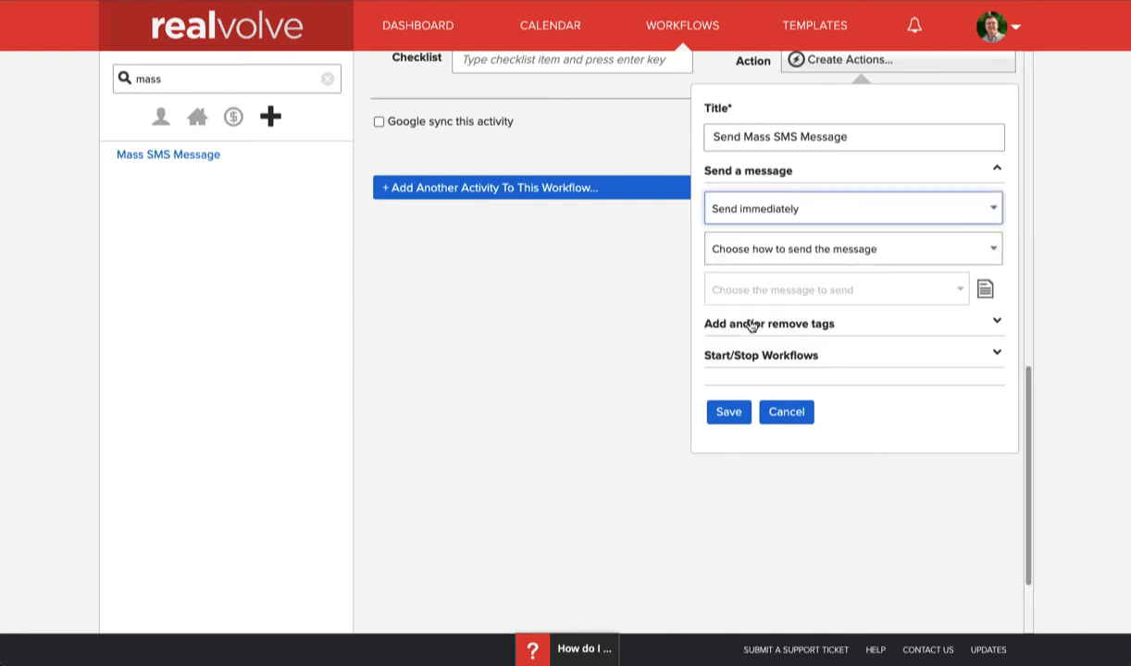
pyautogui.click(765, 239)
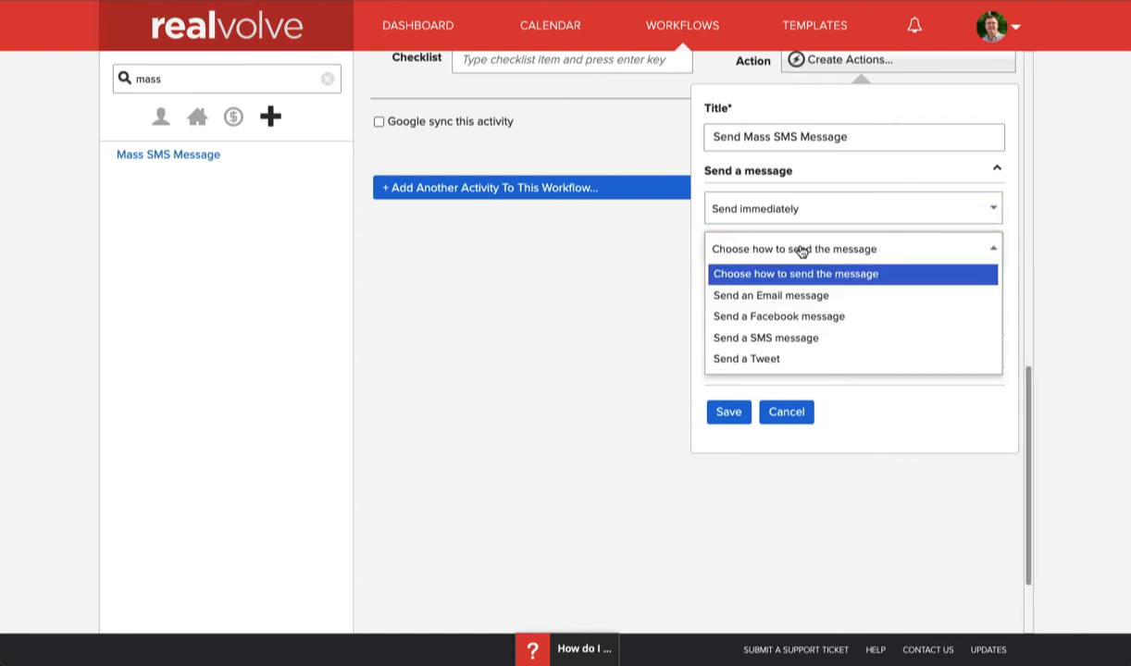
pyautogui.click(783, 337)
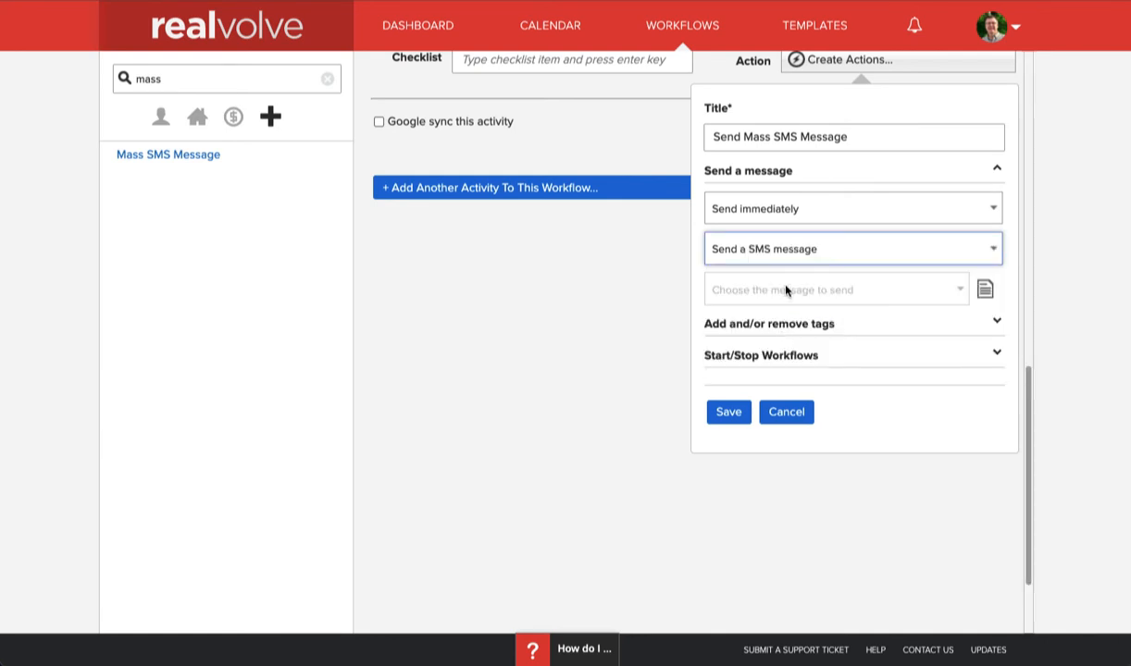
# Step: Choose the "Mass SMS Message" template as the message to send and save the action
pyautogui.click(793, 293)
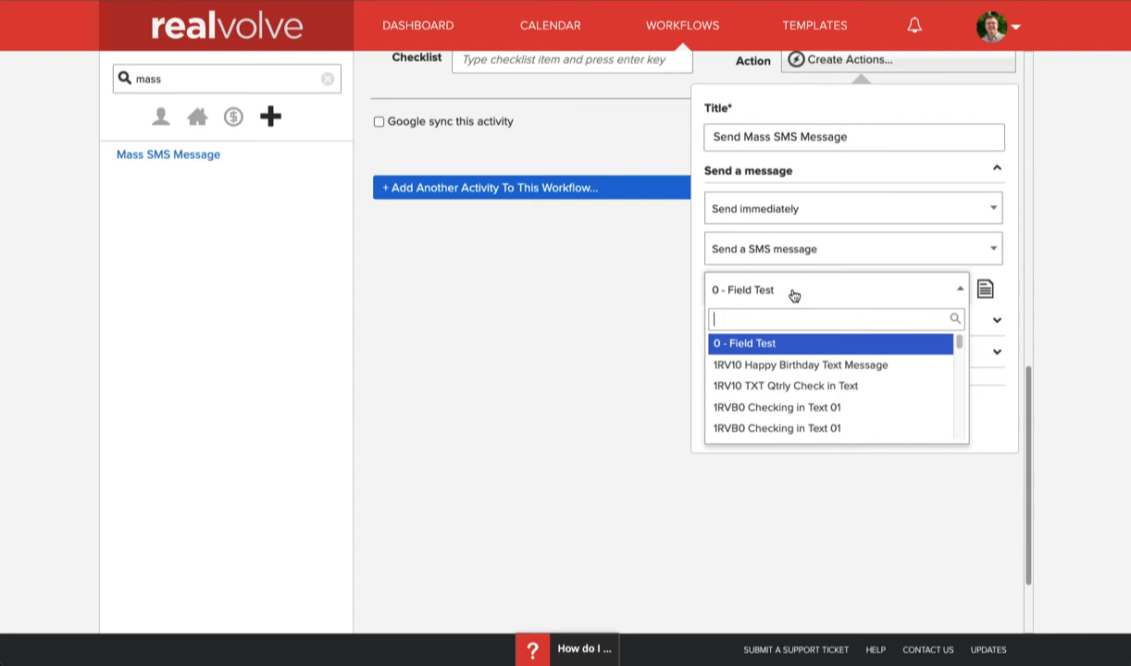
pyautogui.write('mass')
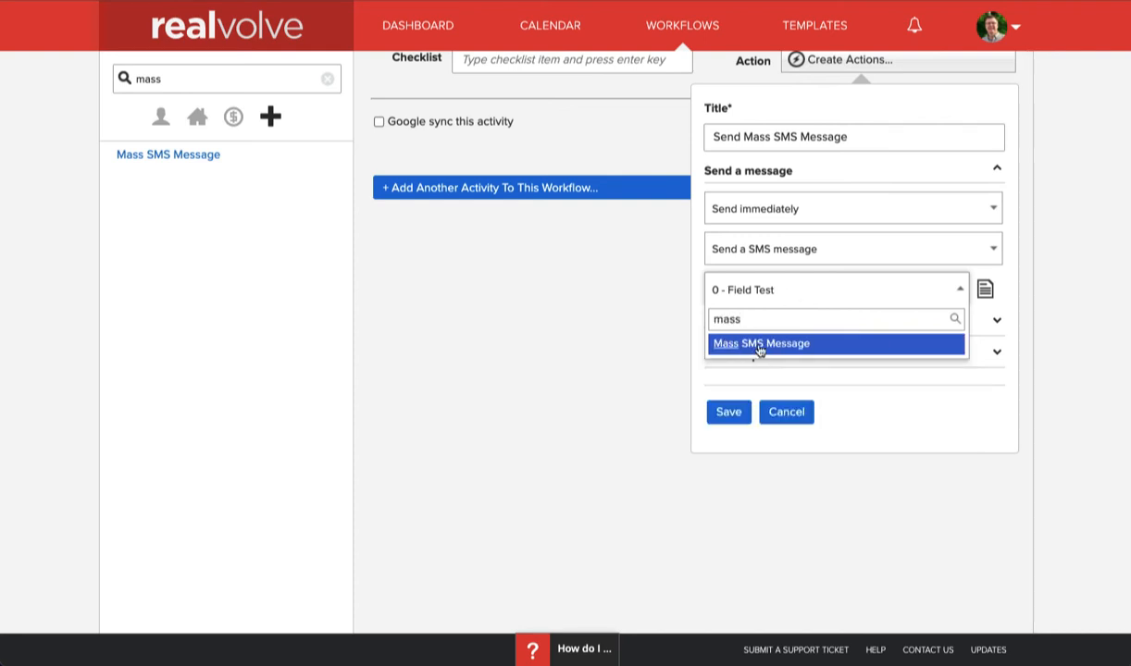
pyautogui.click(756, 348)
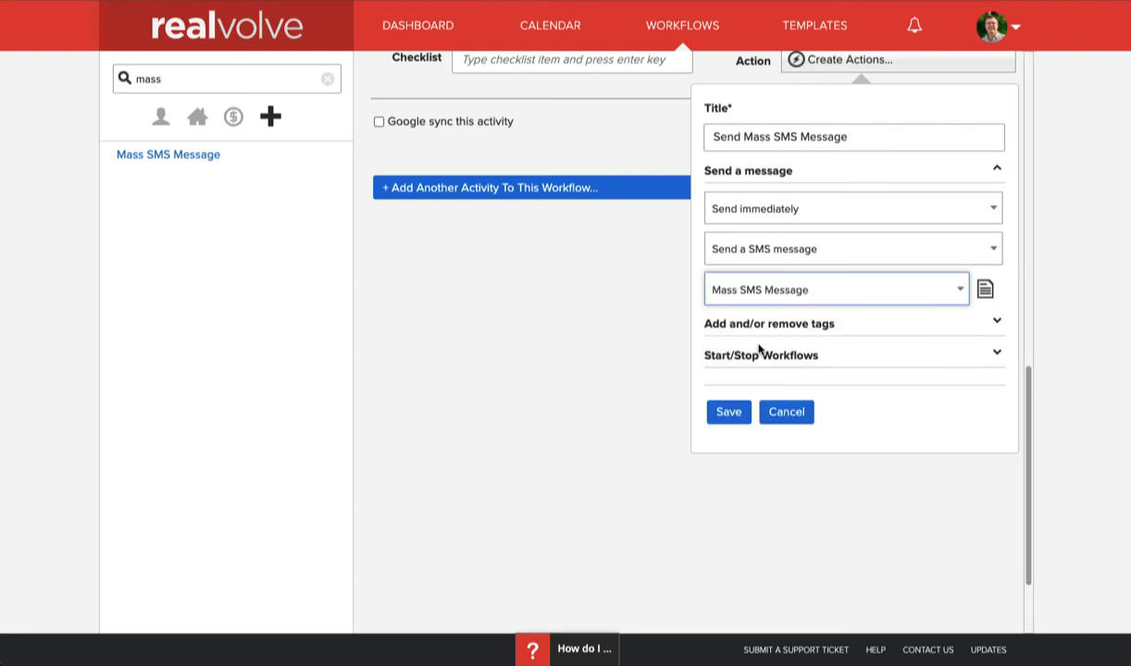
pyautogui.click(729, 412)
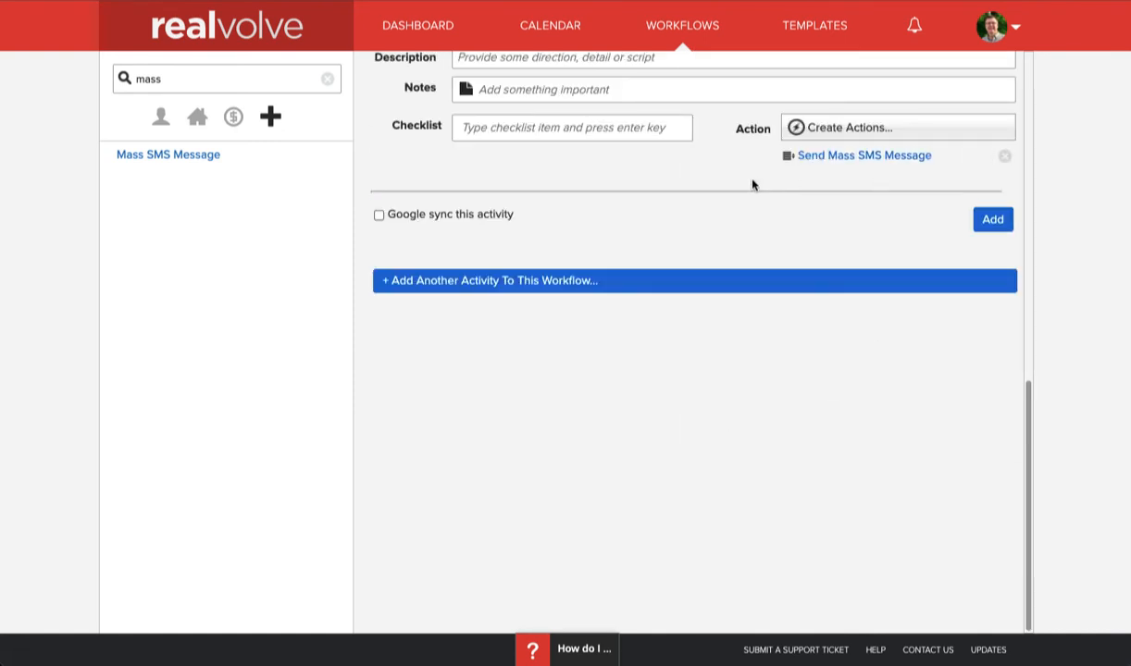
# Step: Add the completed "Send Mass SMS Message" activity to the workflow and review the workflow's details
pyautogui.scroll(6, 752, 181)
pyautogui.scroll(-4, 733, 278)
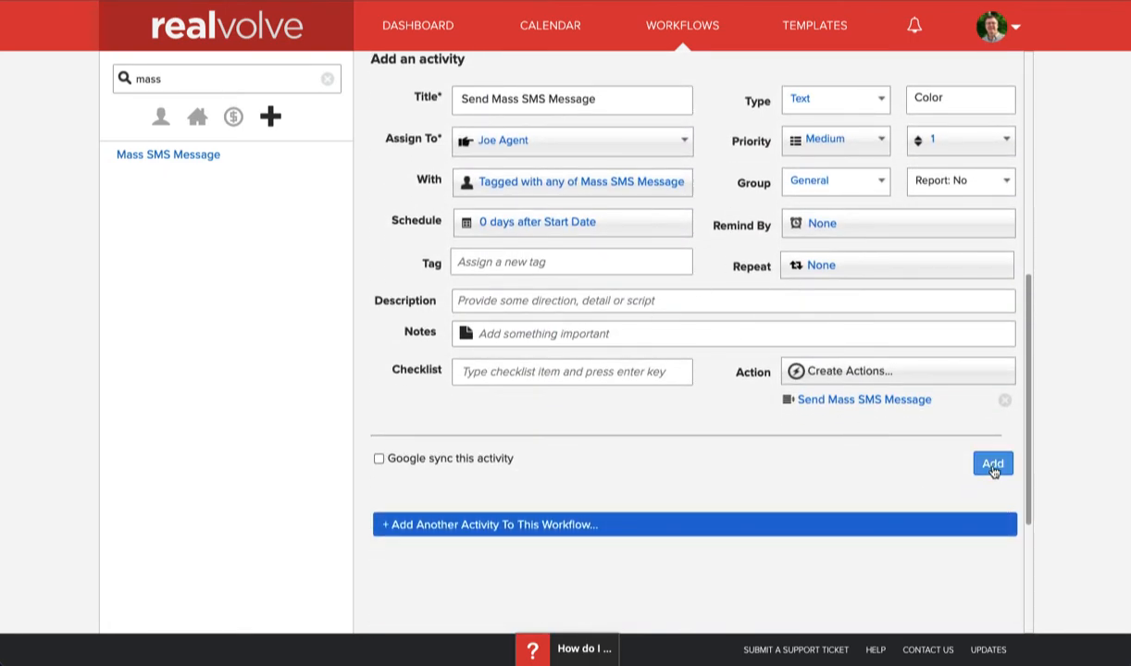
pyautogui.click(995, 466)
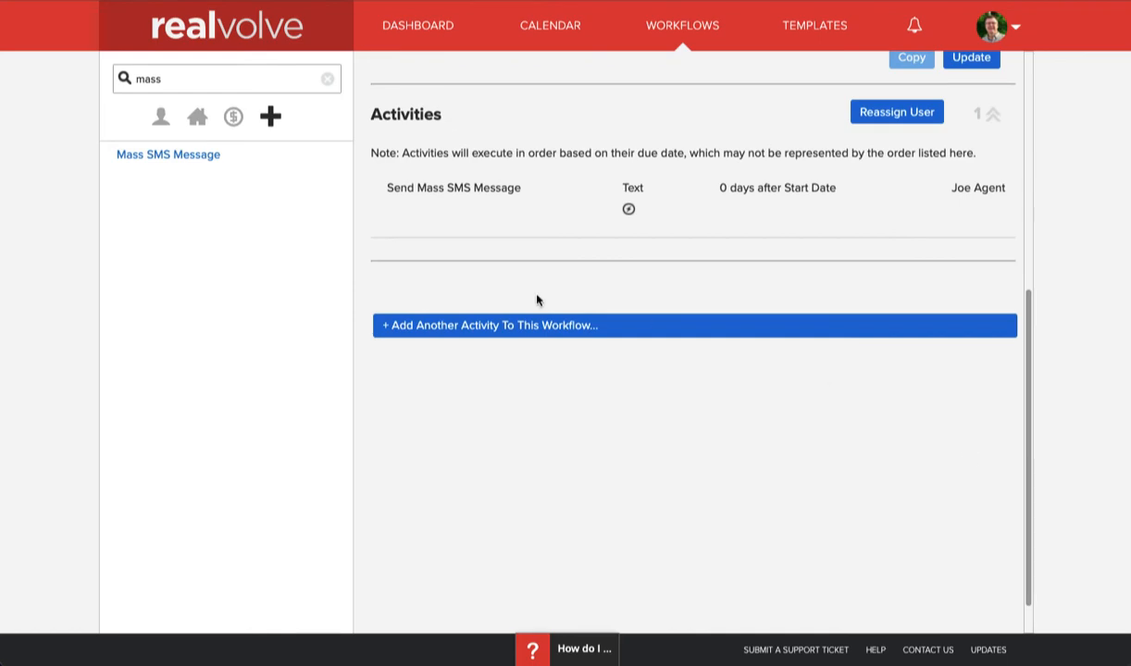
pyautogui.scroll(4, 478, 283)
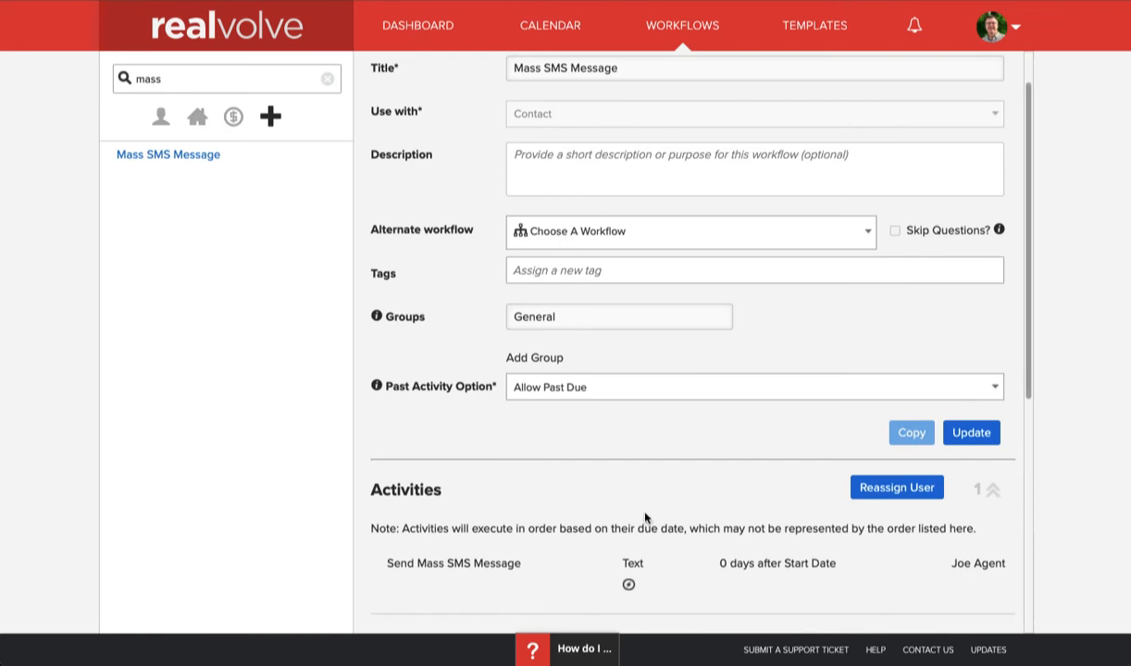
pyautogui.scroll(-4, 645, 518)
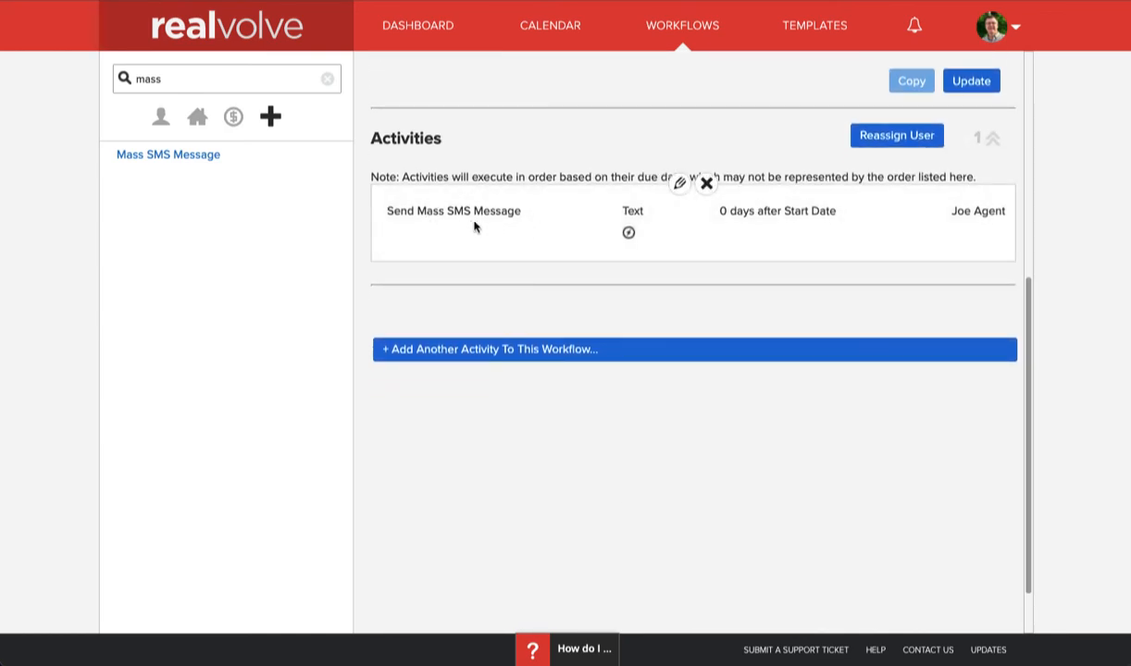
# Step: Leave the workflow for the dashboard and open the agent's own contact record by way of a recently viewed contact
pyautogui.click(401, 35)
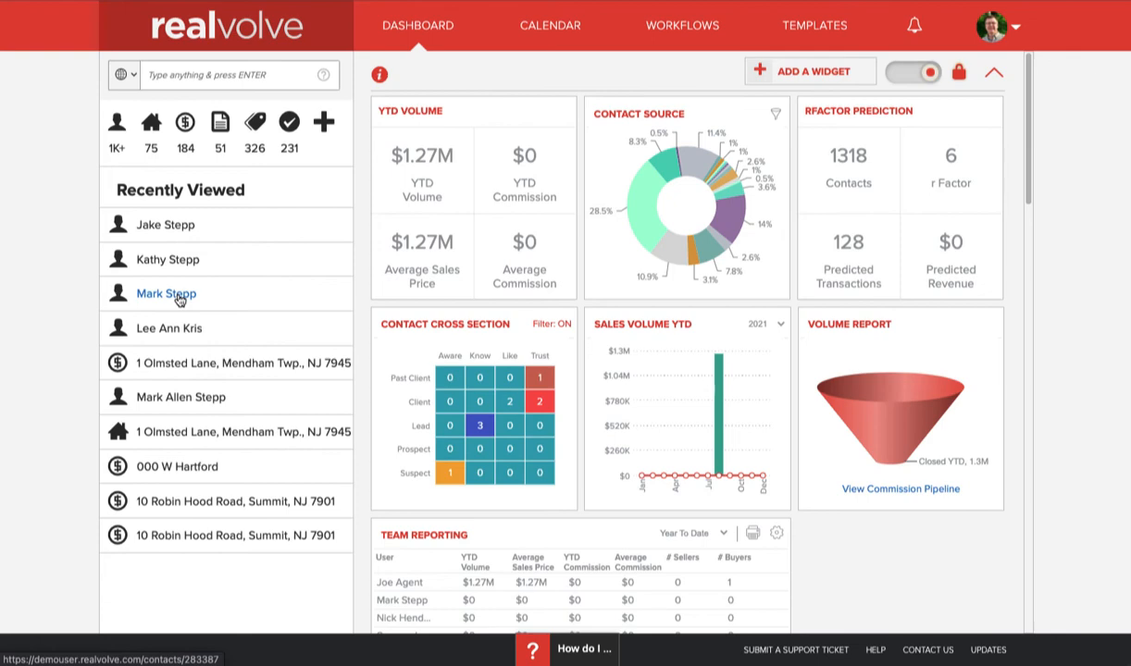
pyautogui.click(178, 296)
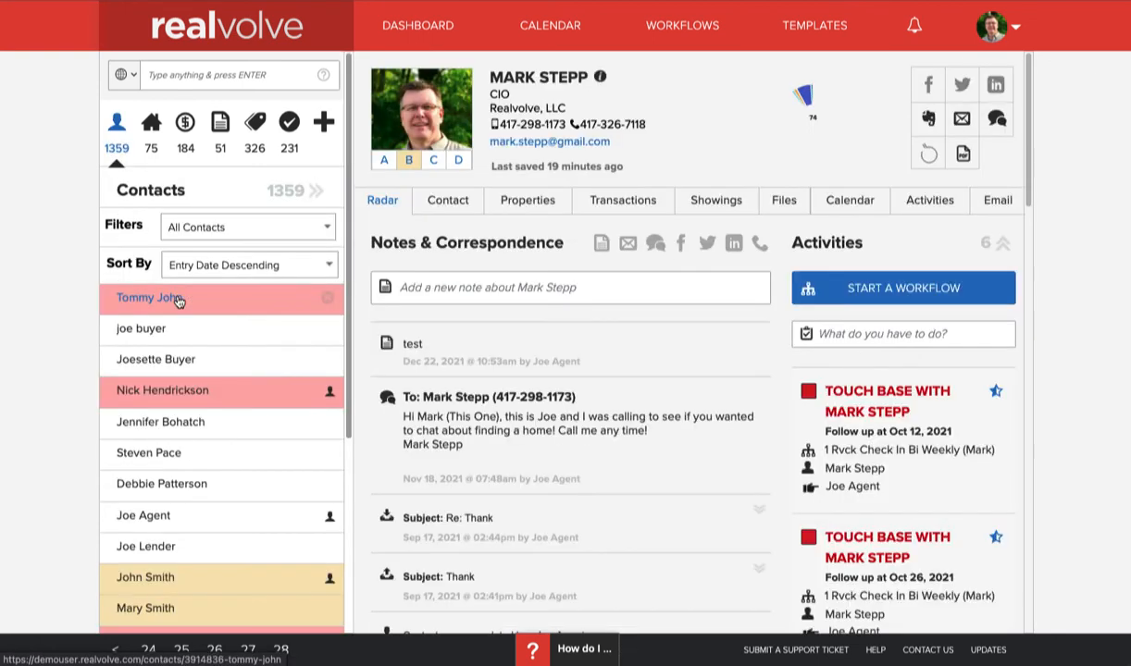
pyautogui.scroll(-2, 236, 495)
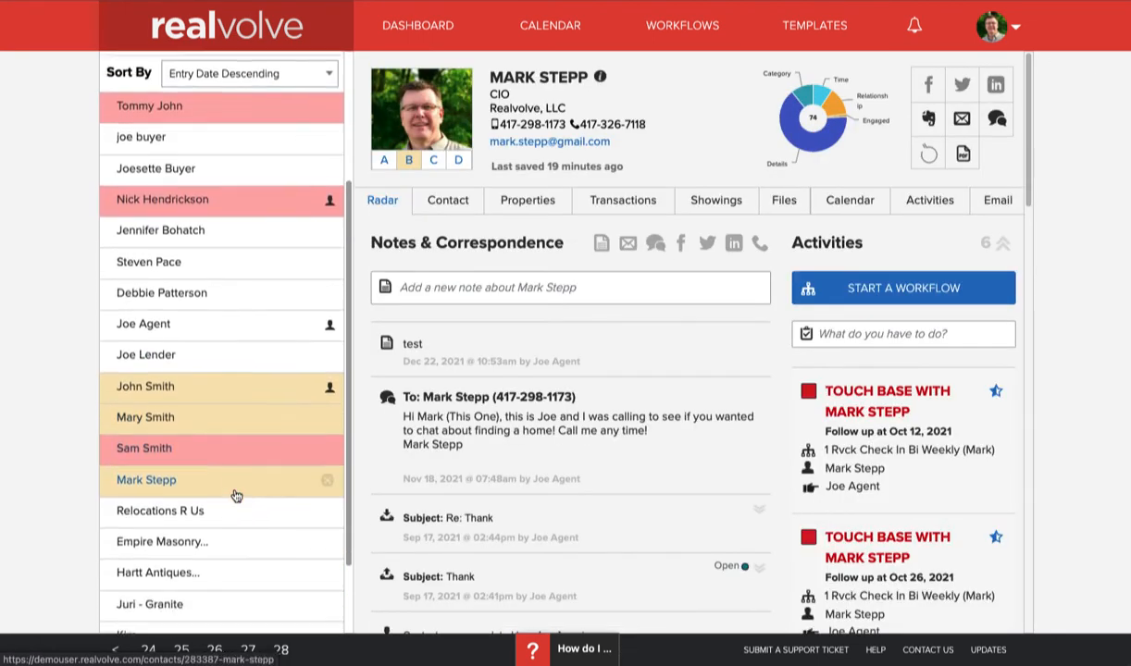
pyautogui.scroll(-1, 236, 495)
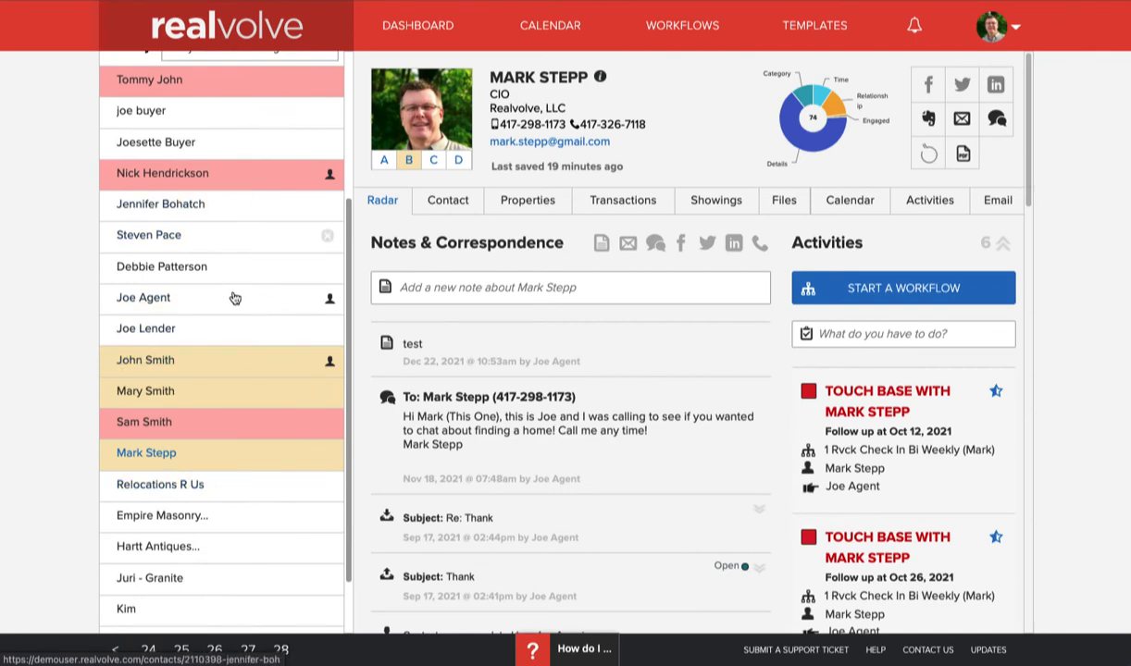
pyautogui.click(191, 307)
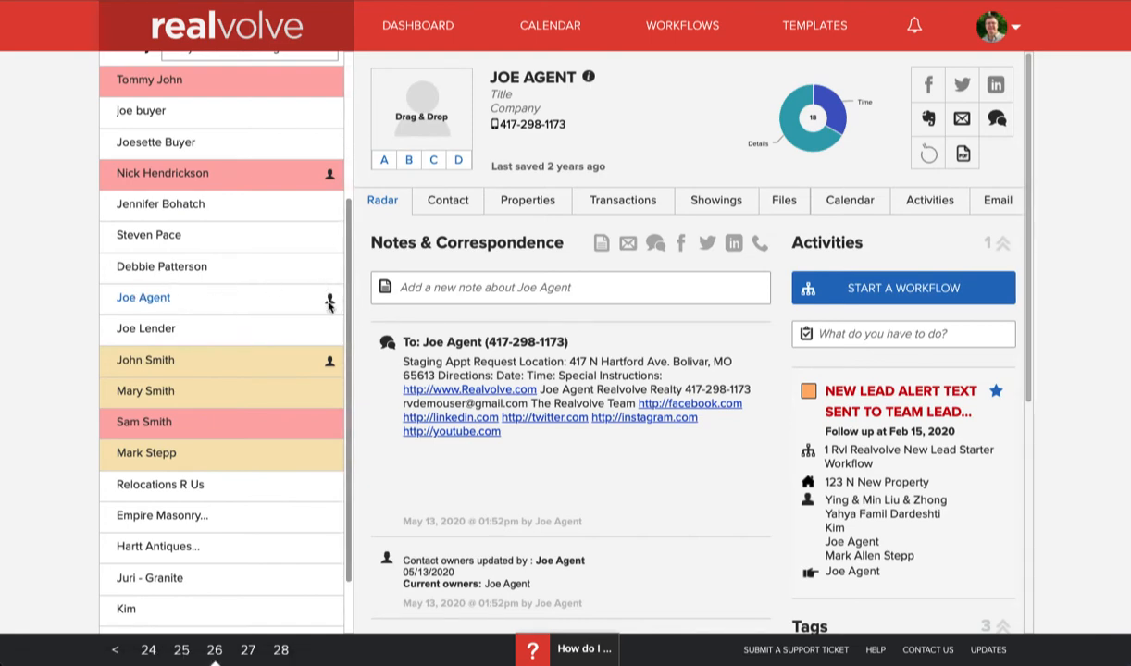
# Step: Check the agent contact's tags and select the "Mass SMS Message" workflow to start on this contact
pyautogui.moveTo(330, 302)
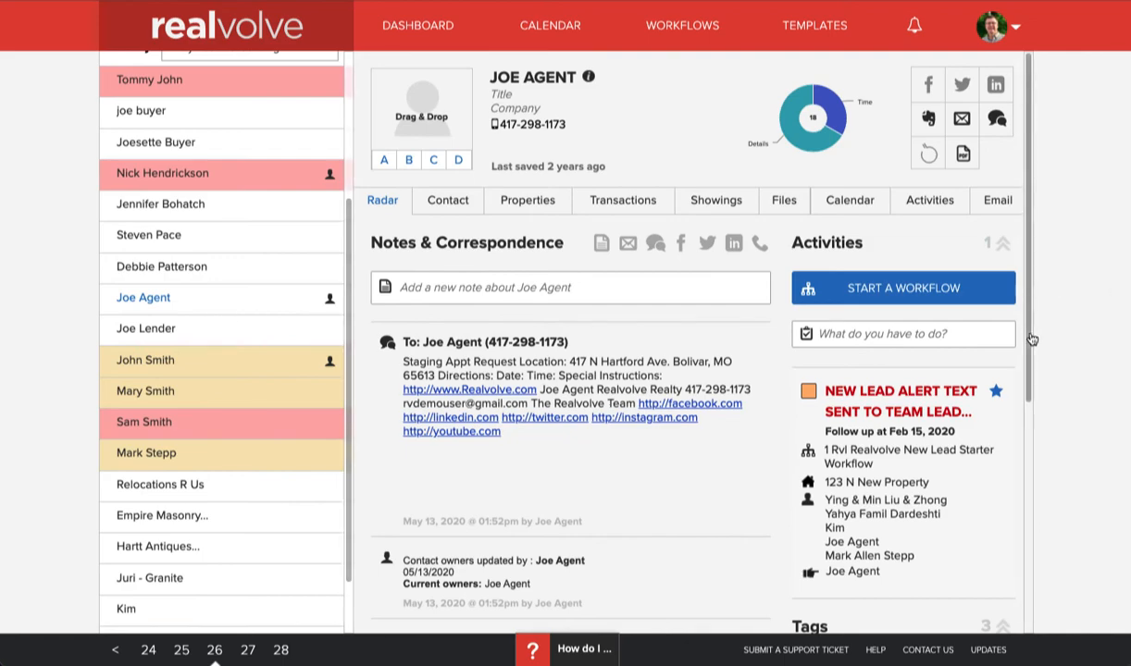
pyautogui.moveTo(1029, 341); pyautogui.dragTo(1035, 593)
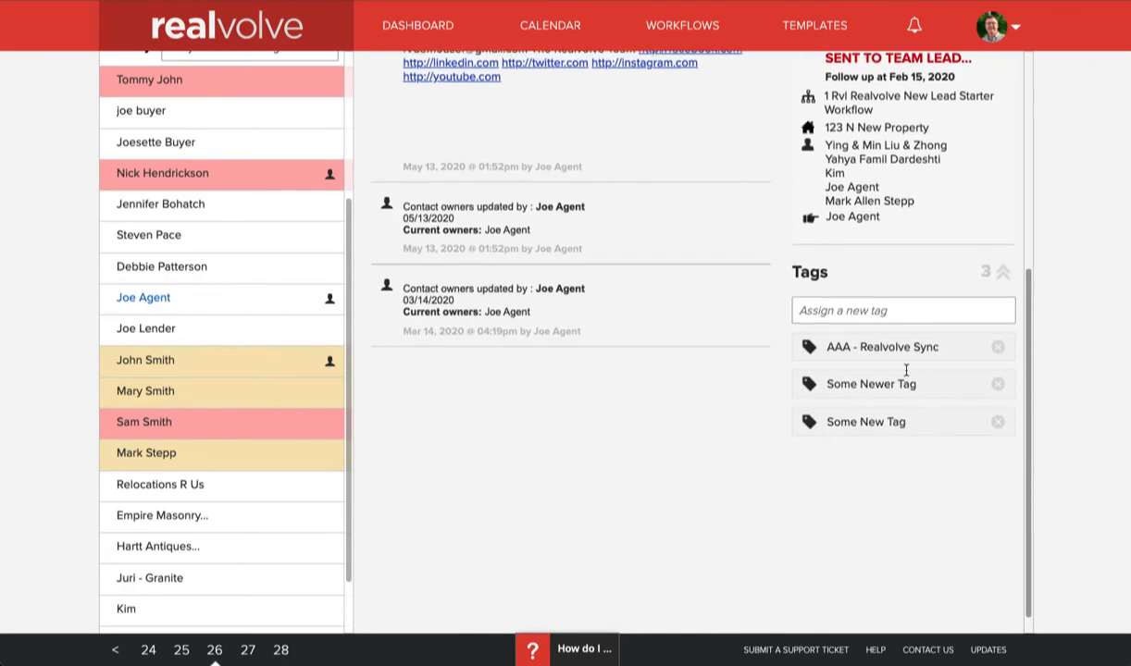
pyautogui.scroll(3, 1032, 391)
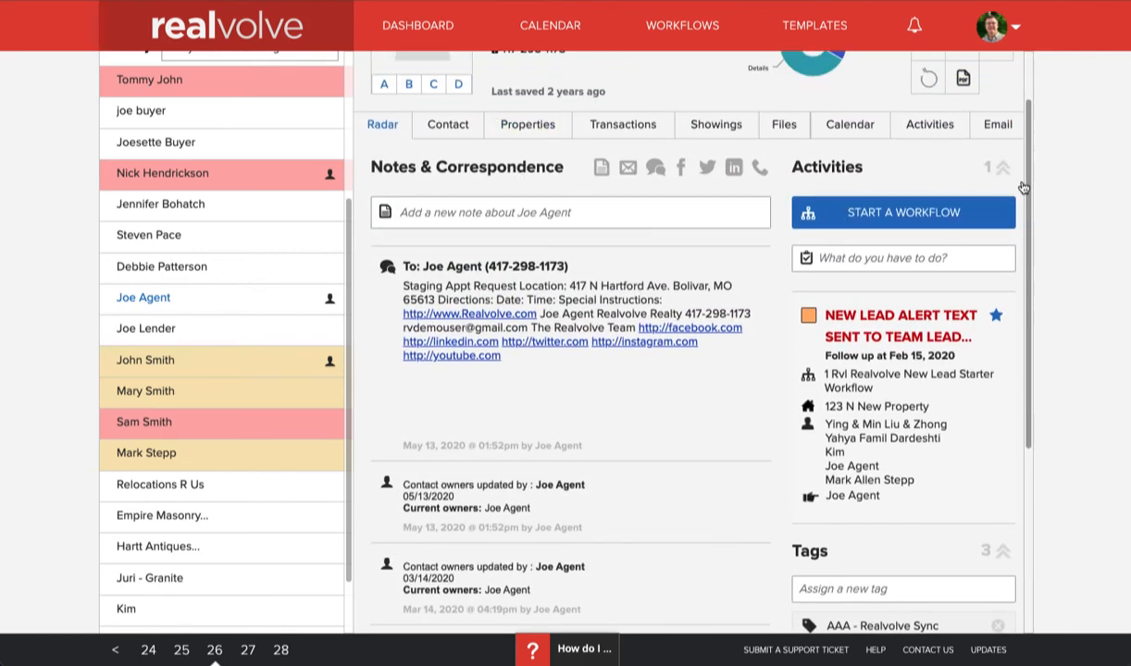
pyautogui.scroll(1, 1030, 181)
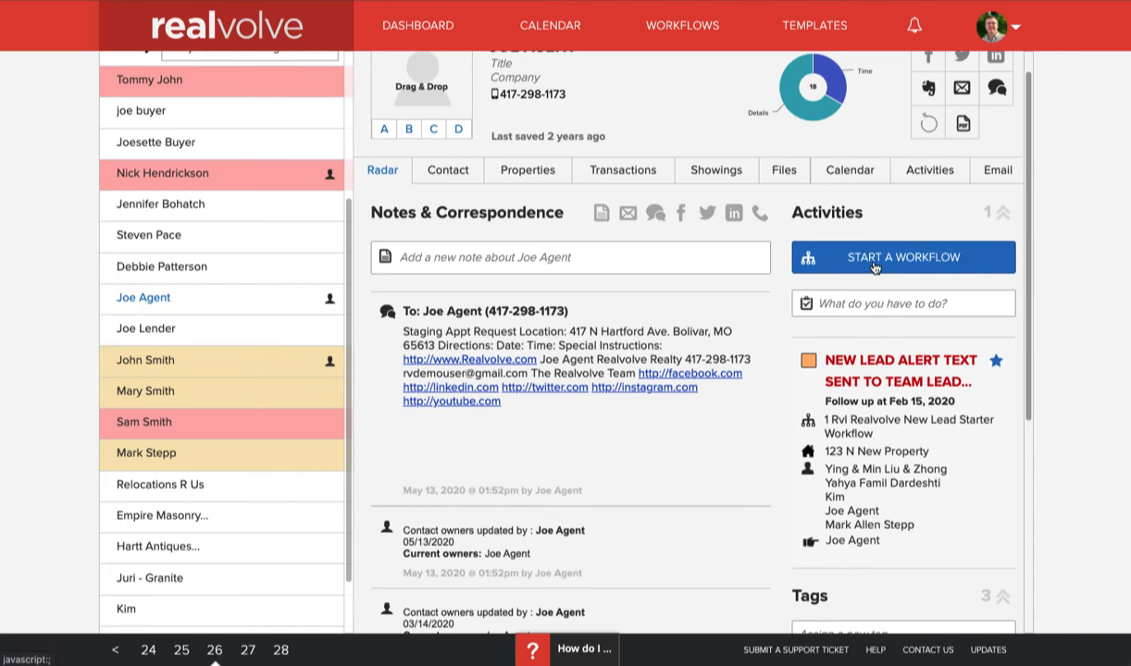
pyautogui.click(875, 267)
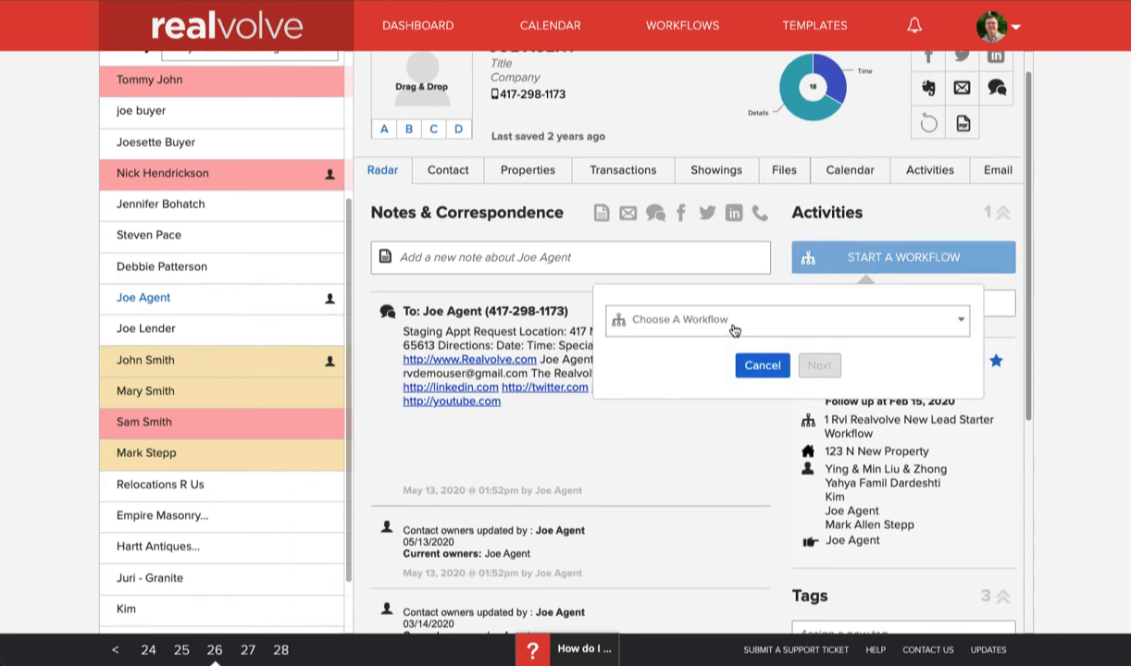
pyautogui.click(734, 331)
pyautogui.write('mass')
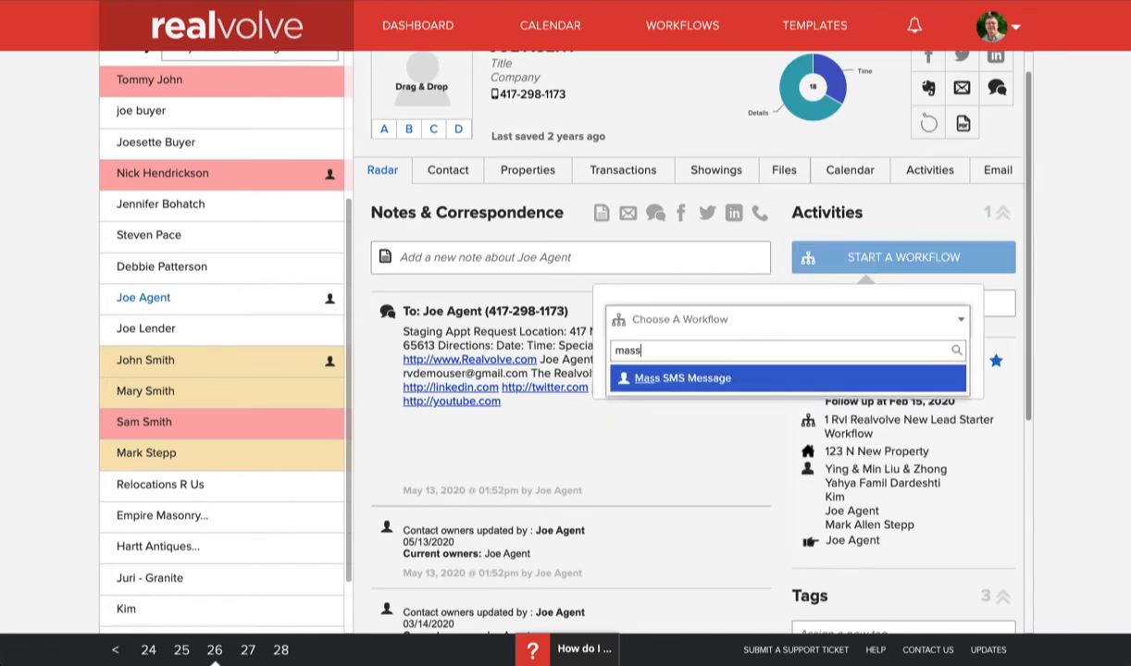
pyautogui.click(700, 376)
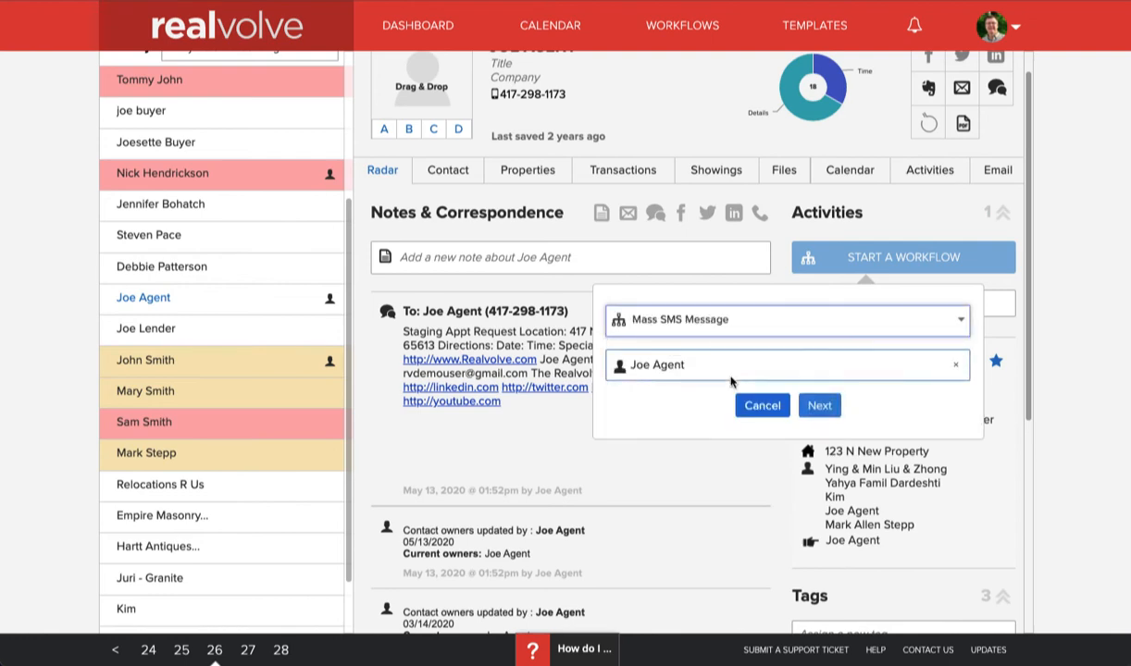
# Step: Accept the workflow's preset activities, dates and parties, acknowledge the caution, and finish starting it on the contact
pyautogui.click(818, 406)
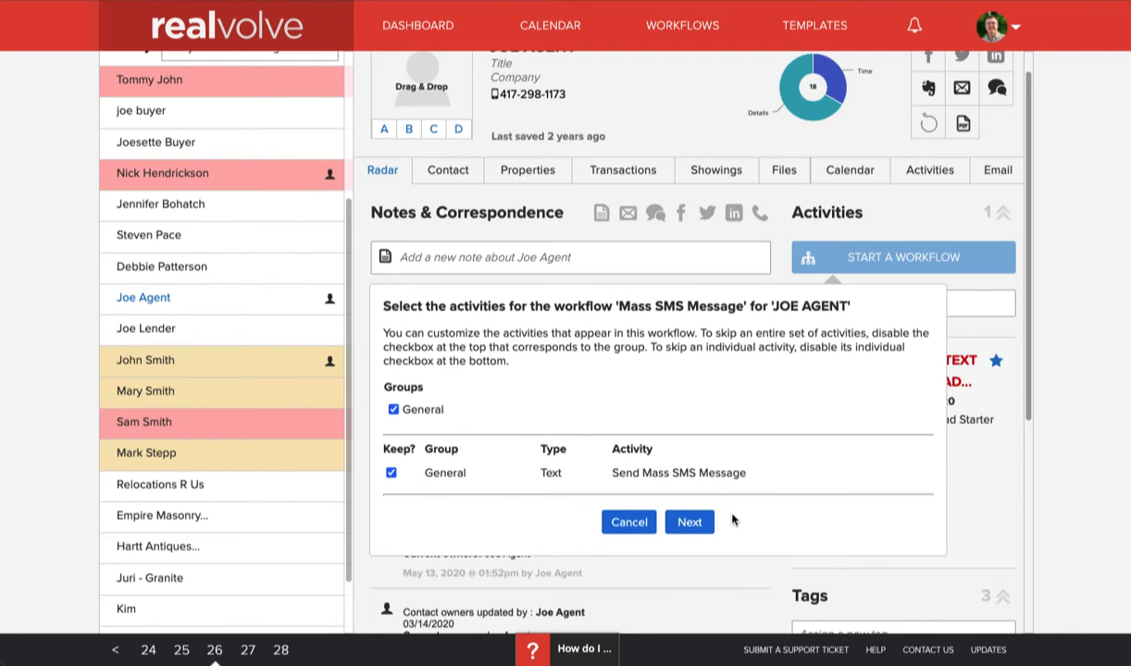
pyautogui.click(689, 524)
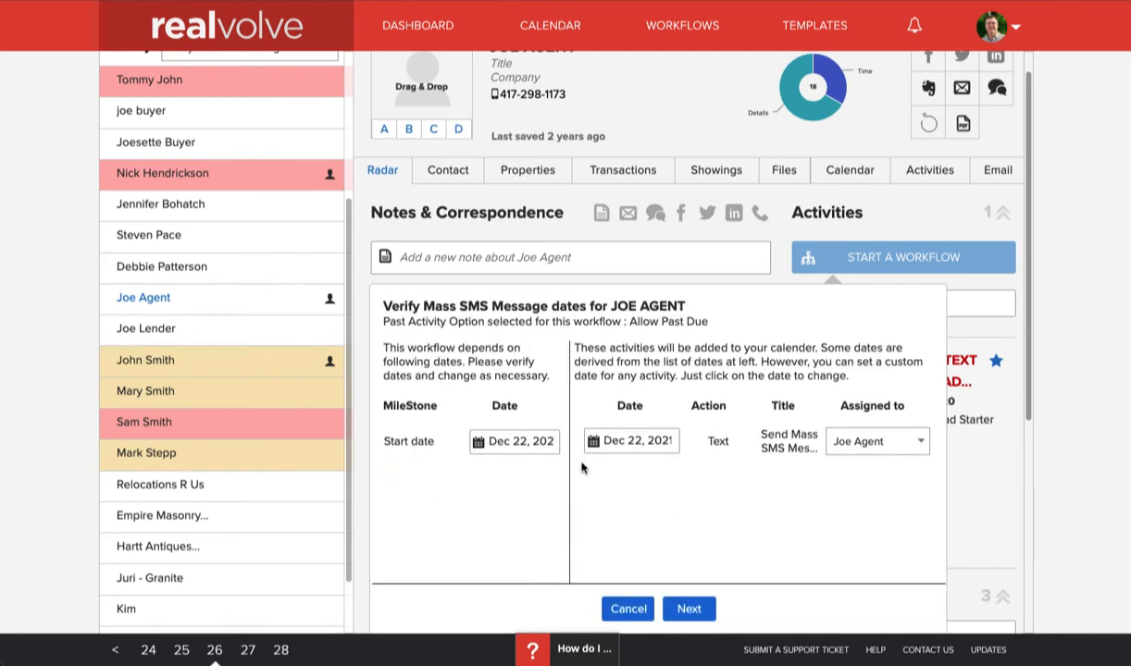
pyautogui.click(505, 435)
pyautogui.click(689, 609)
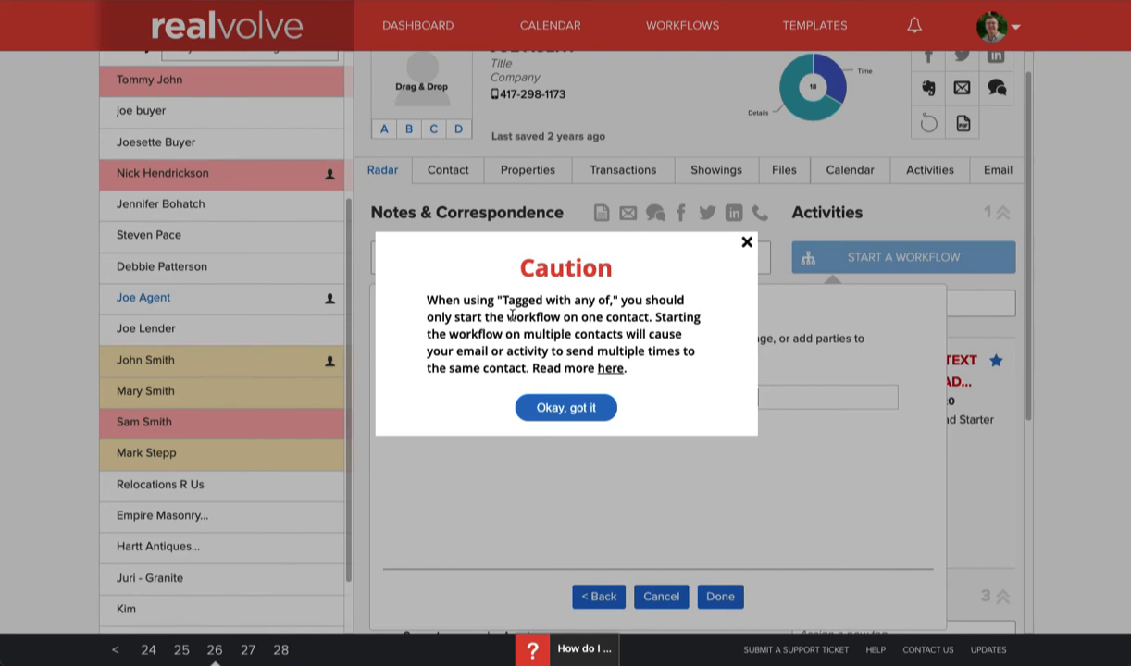
pyautogui.click(571, 409)
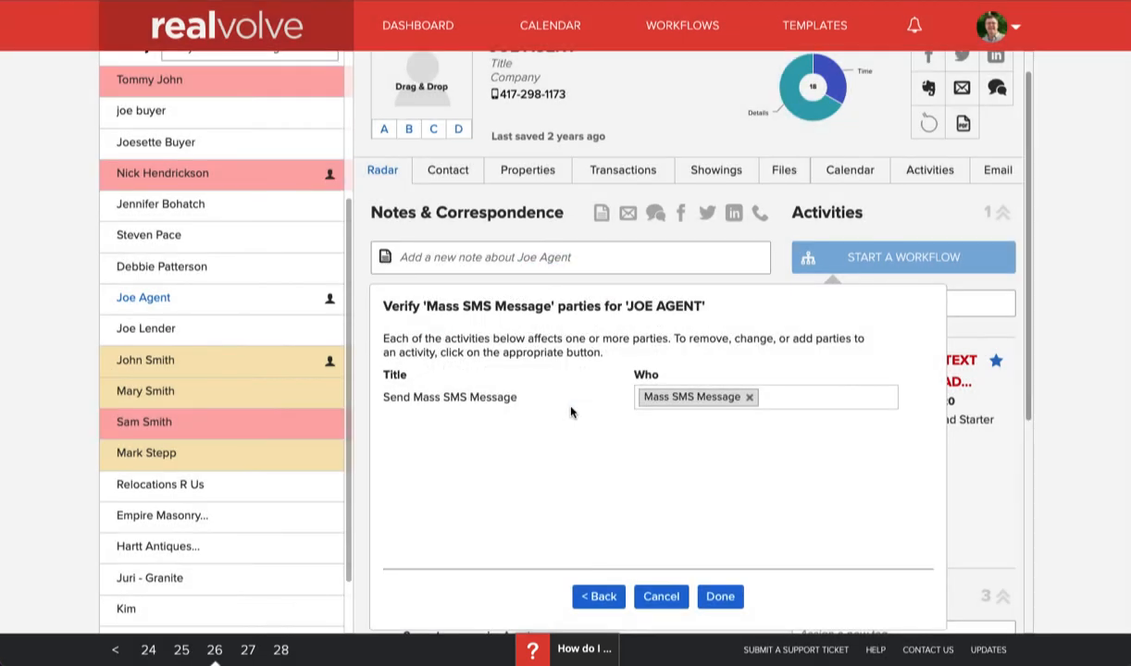
pyautogui.click(721, 597)
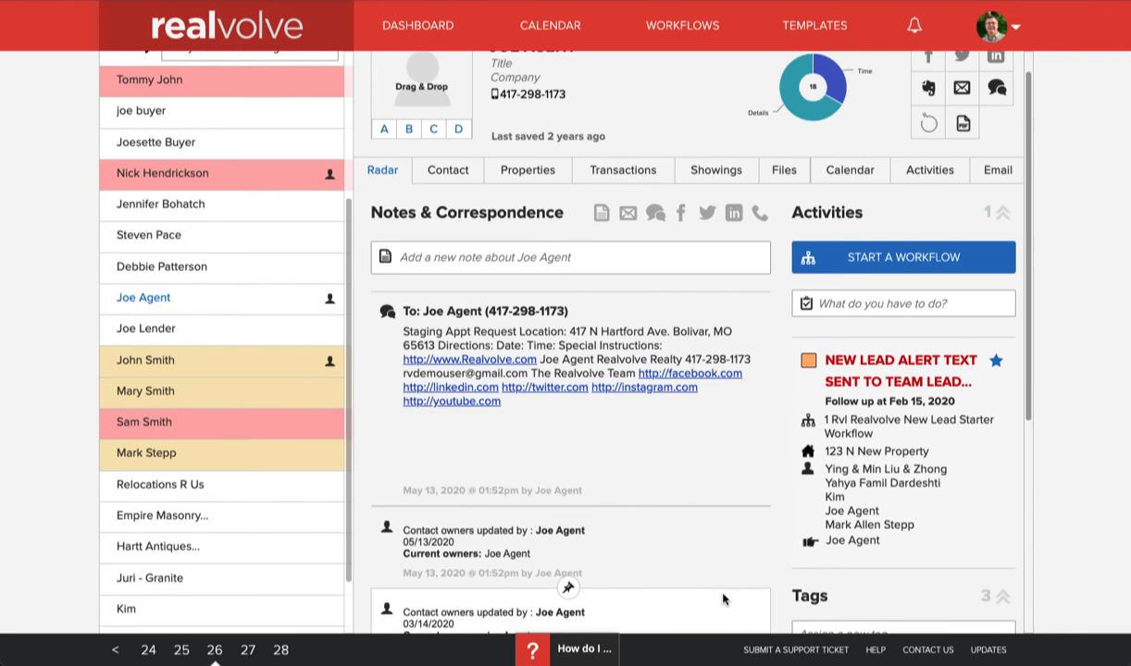
# Step: Show the list of all tags in place of the contacts list
pyautogui.scroll(1, 273, 144)
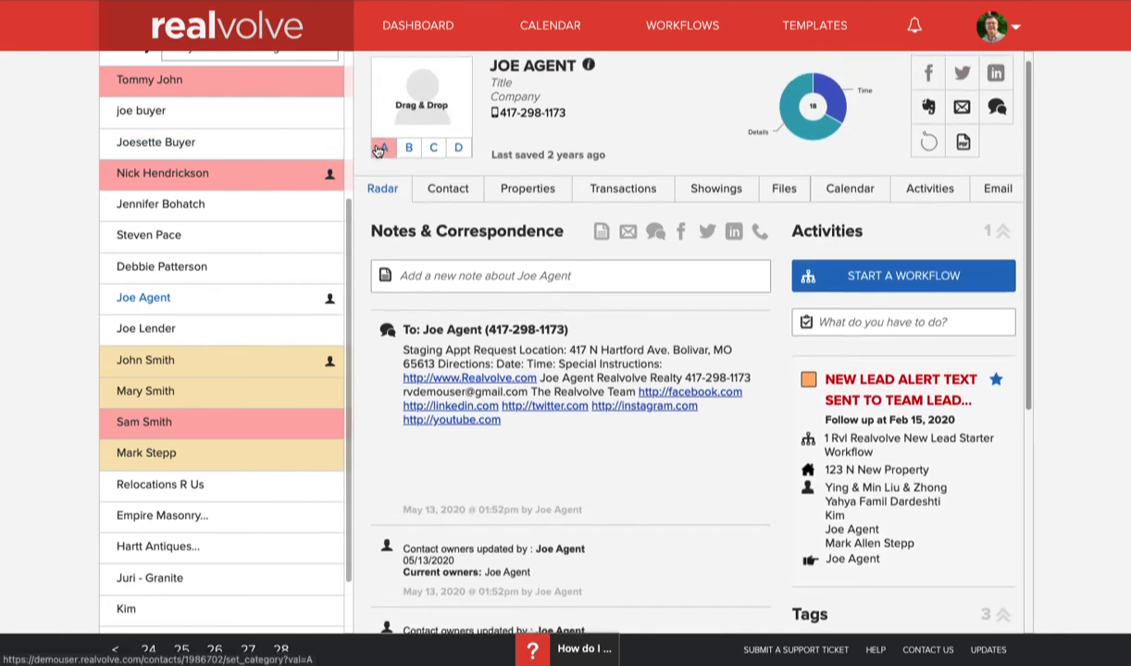
pyautogui.scroll(1, 287, 157)
pyautogui.scroll(3, 352, 207)
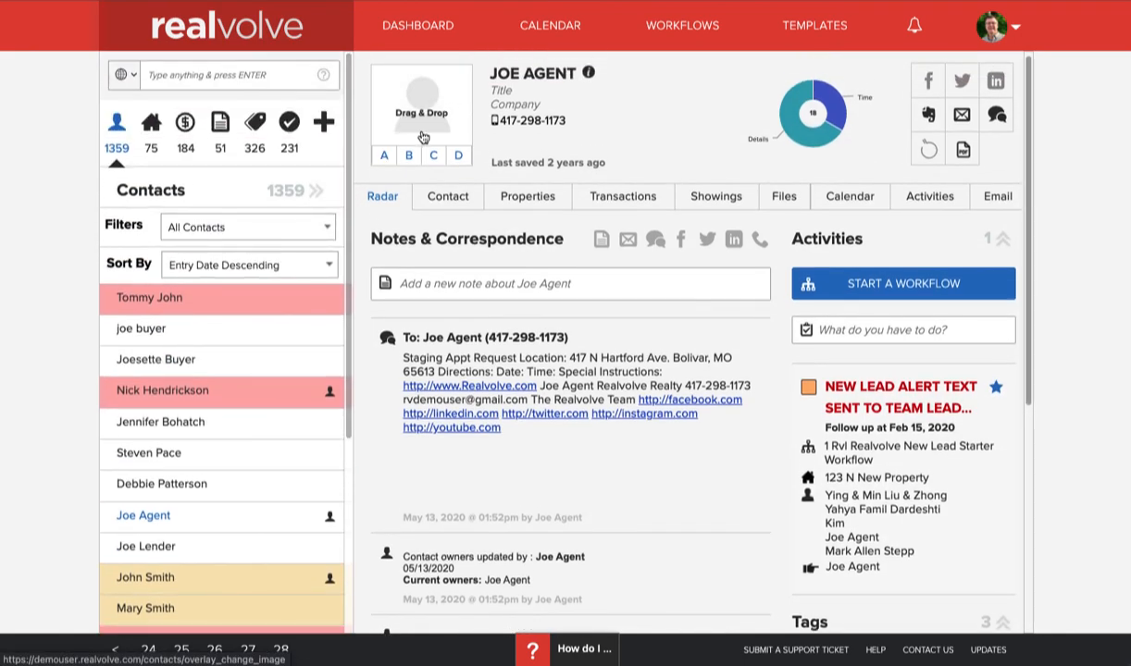
pyautogui.click(258, 125)
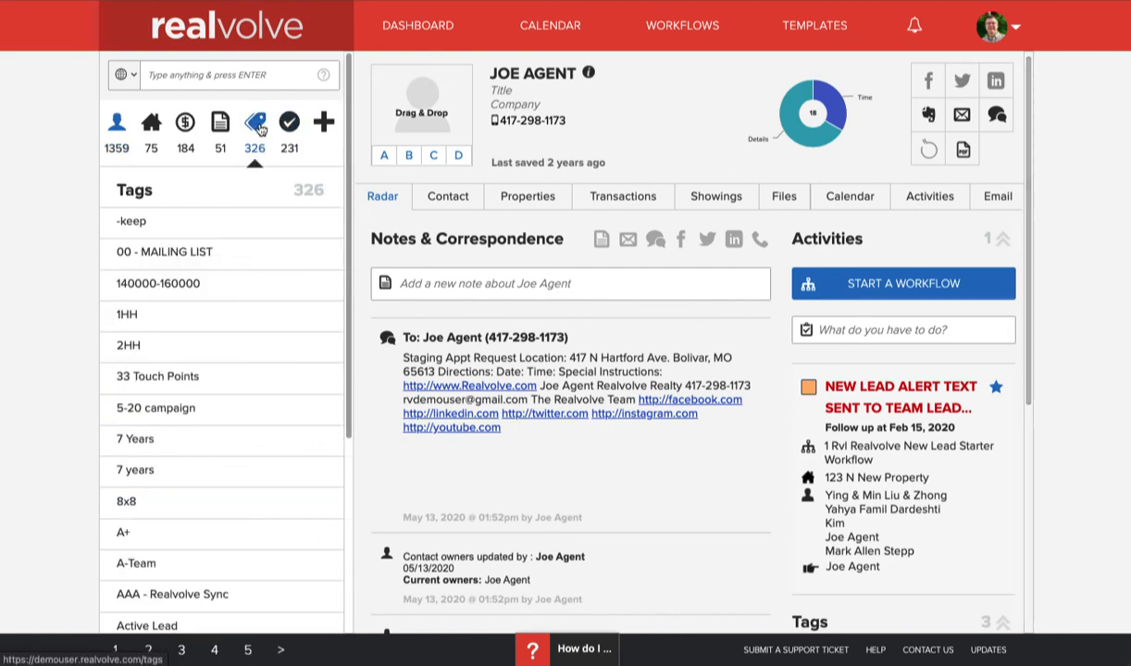
# Step: Search all records for "mass" and list the contacts that carry the "Mass SMS Message" tag
pyautogui.click(238, 78)
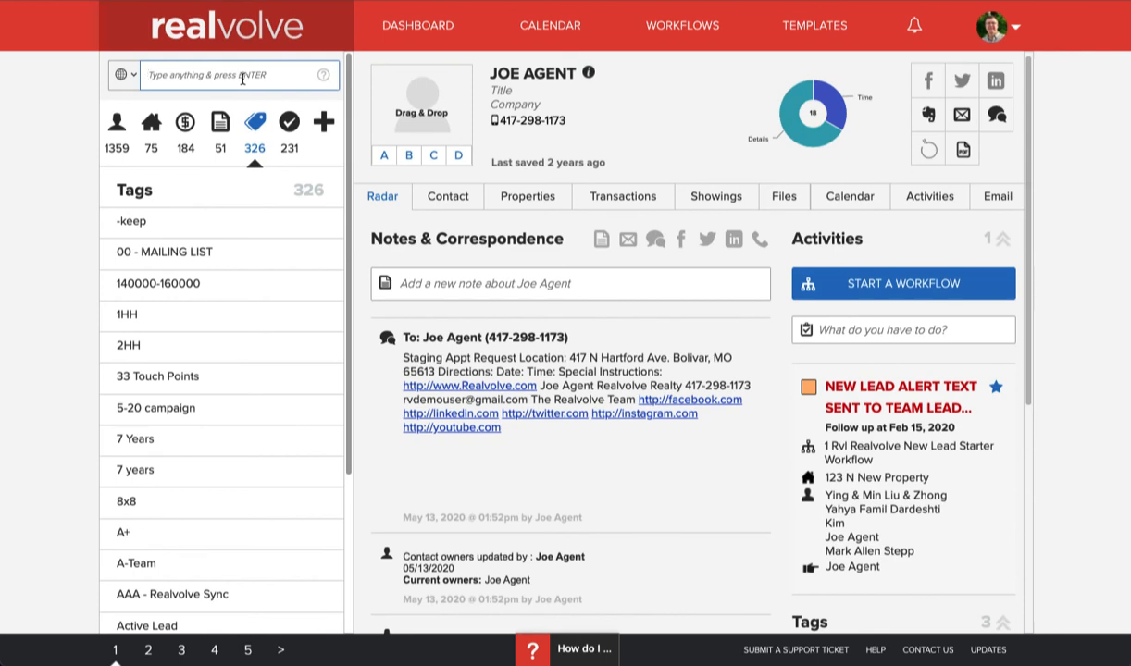
pyautogui.write('mass')
pyautogui.press('Return')
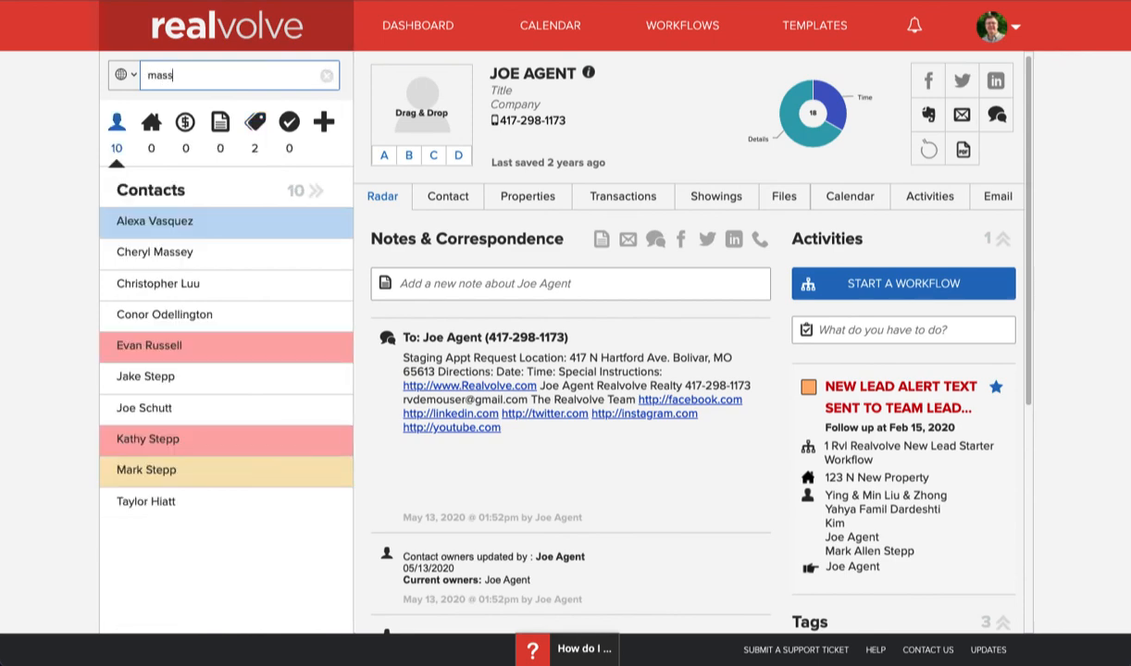
pyautogui.click(261, 130)
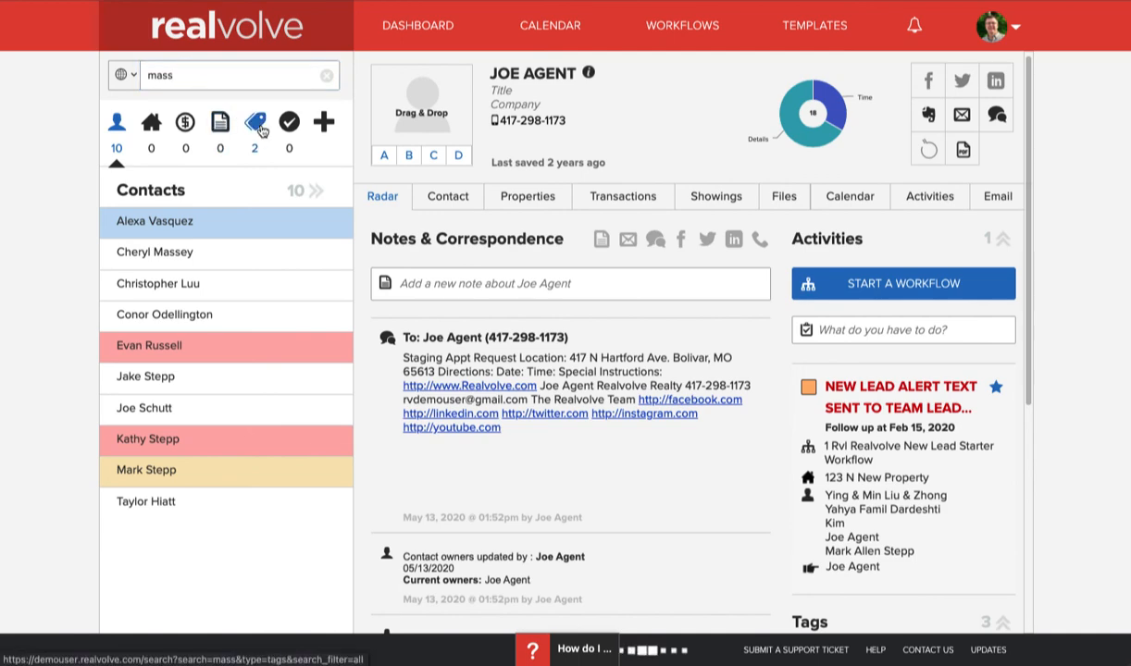
pyautogui.click(166, 256)
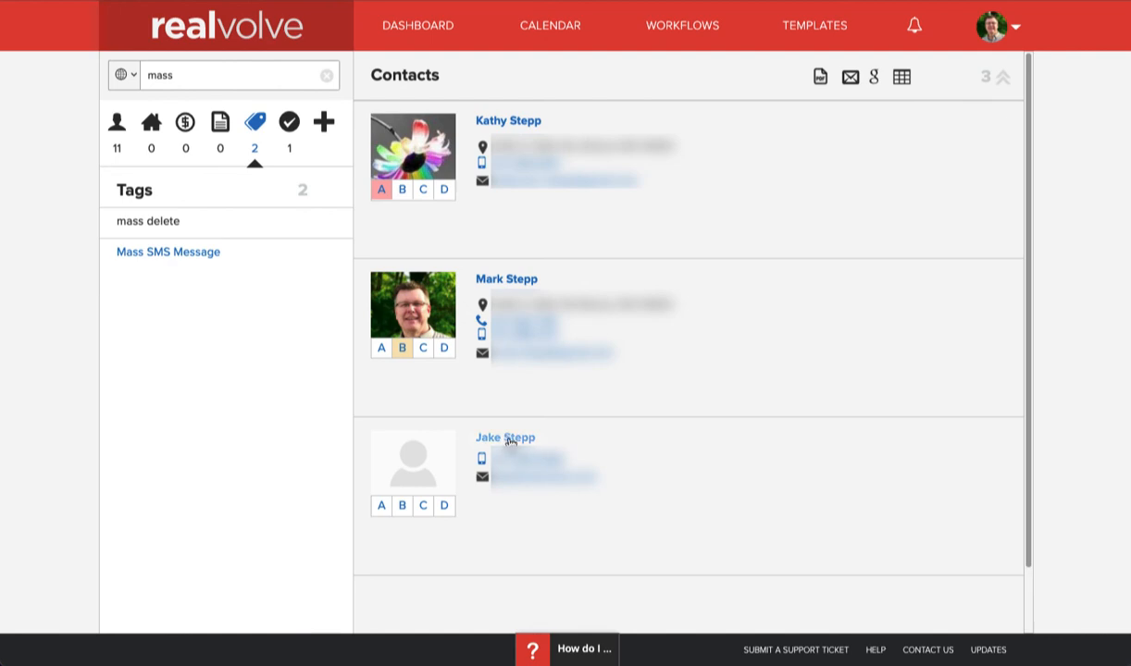
# Step: Open the third and the first contact tagged "Mass SMS Message" in turn and check each one's correspondence for the sent text message
pyautogui.click(505, 442)
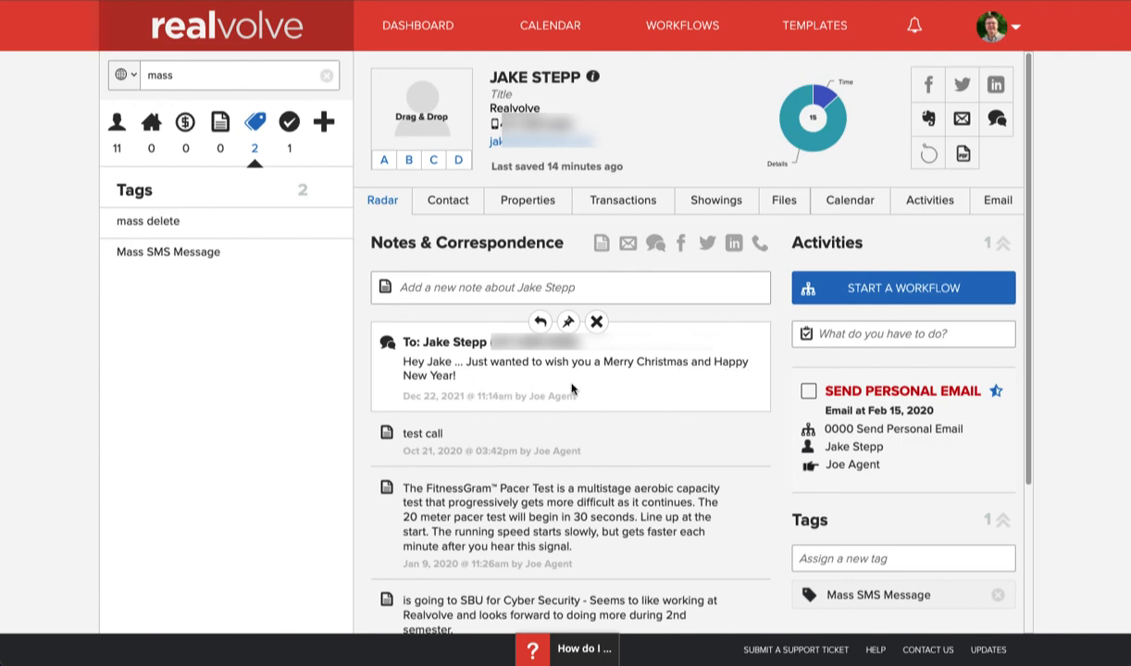
pyautogui.click(188, 247)
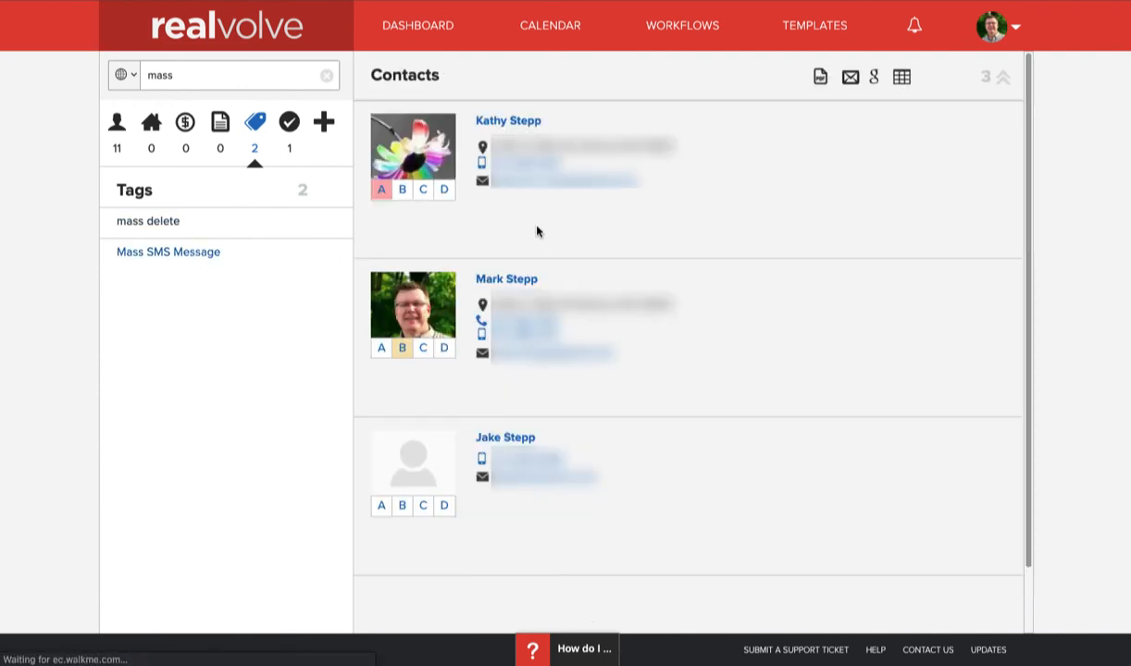
pyautogui.click(519, 122)
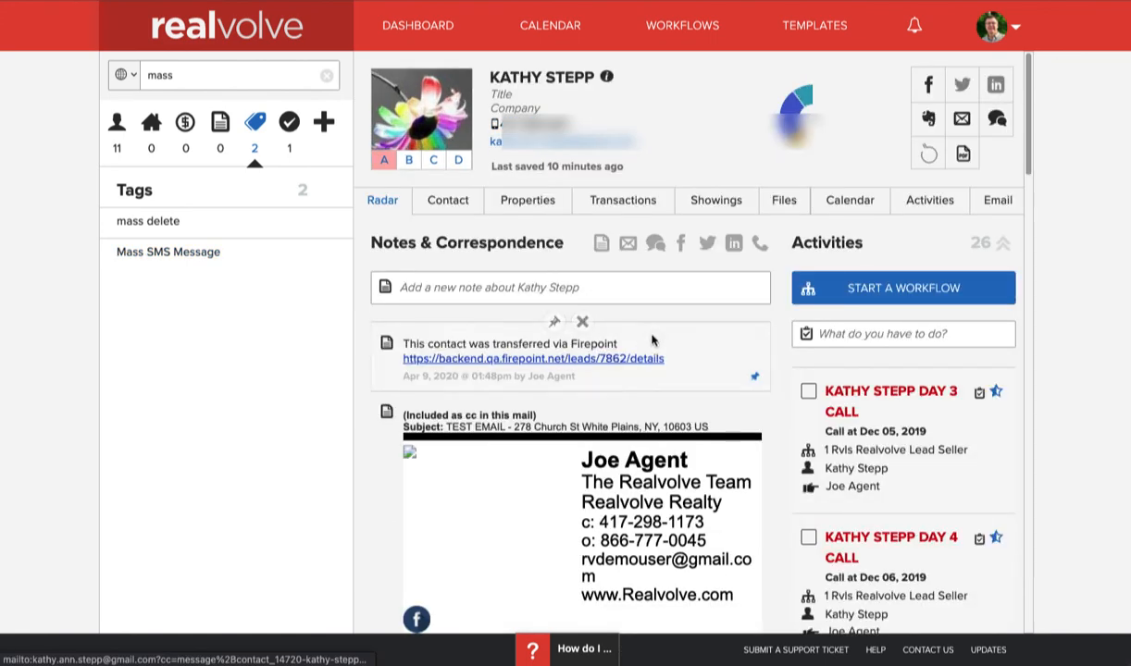
pyautogui.scroll(-6, 538, 398)
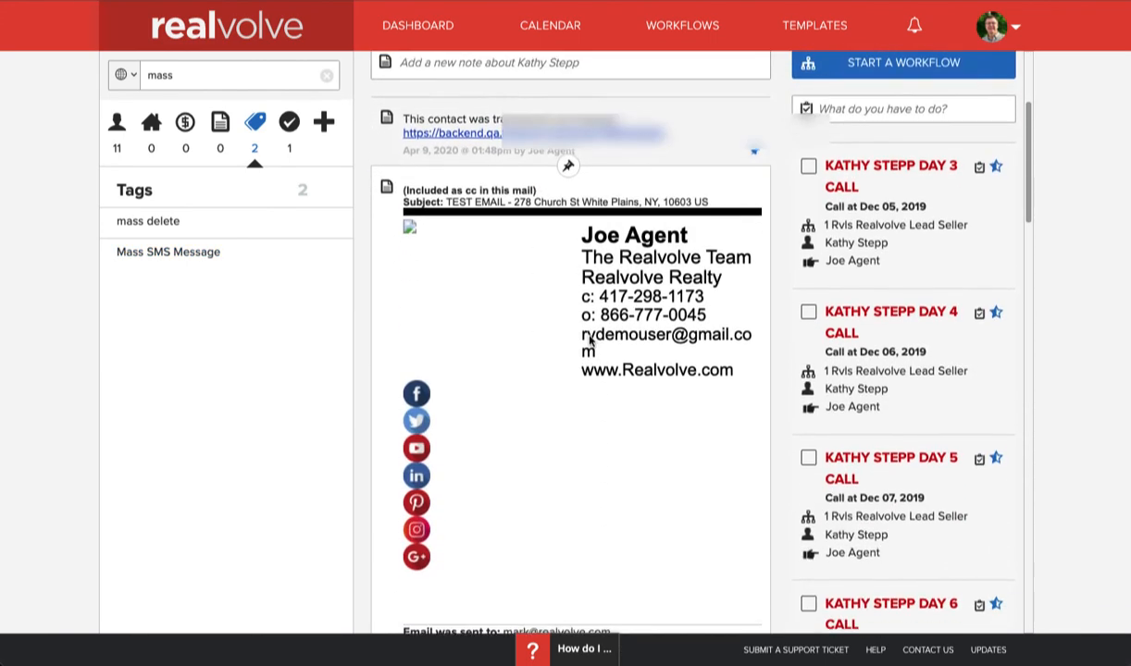
pyautogui.scroll(-3, 598, 305)
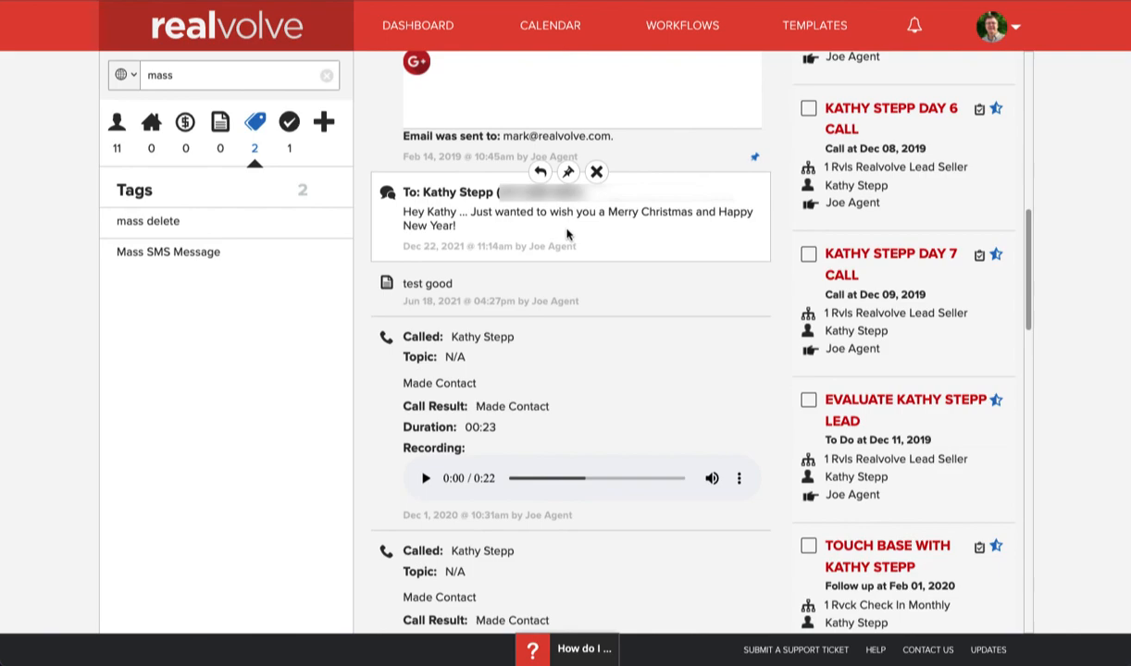
pyautogui.scroll(10, 508, 224)
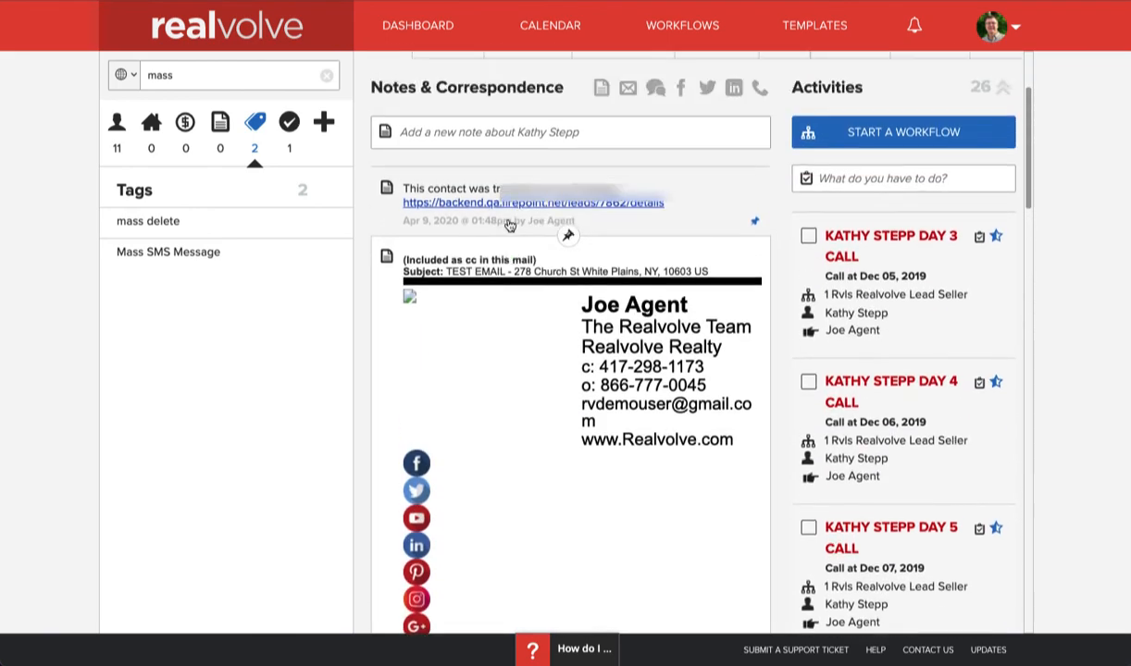
pyautogui.scroll(1, 508, 220)
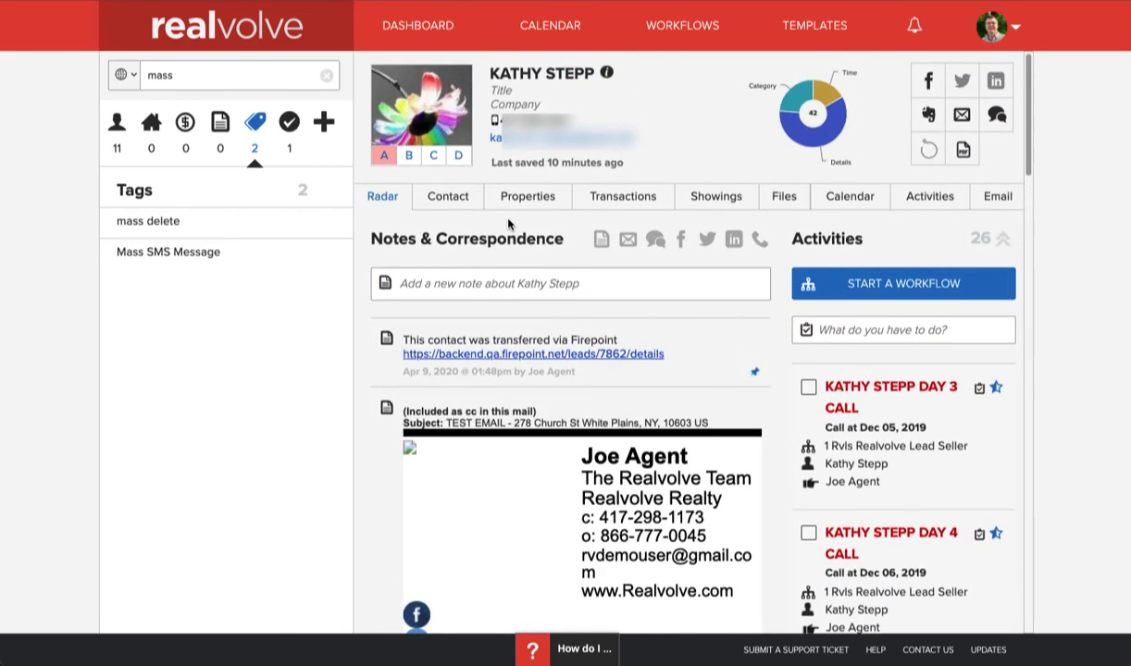
# Step: Return to the "Mass SMS Message" template in the template editor and start editing its message text
pyautogui.scroll(1, 700, 88)
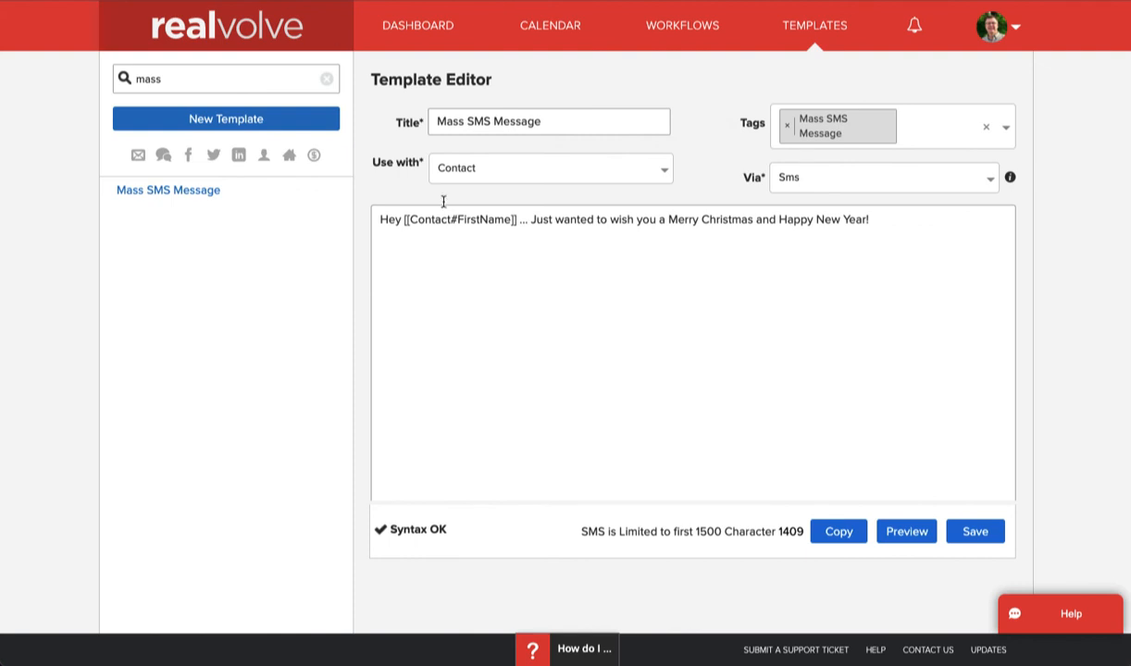
pyautogui.click(569, 246)
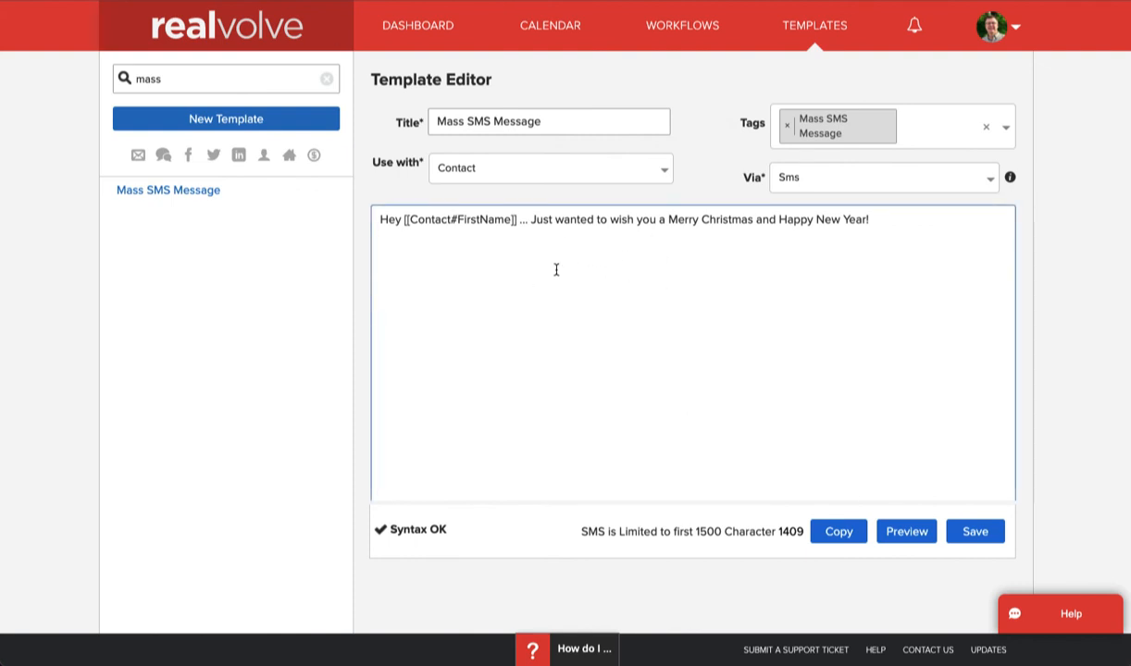